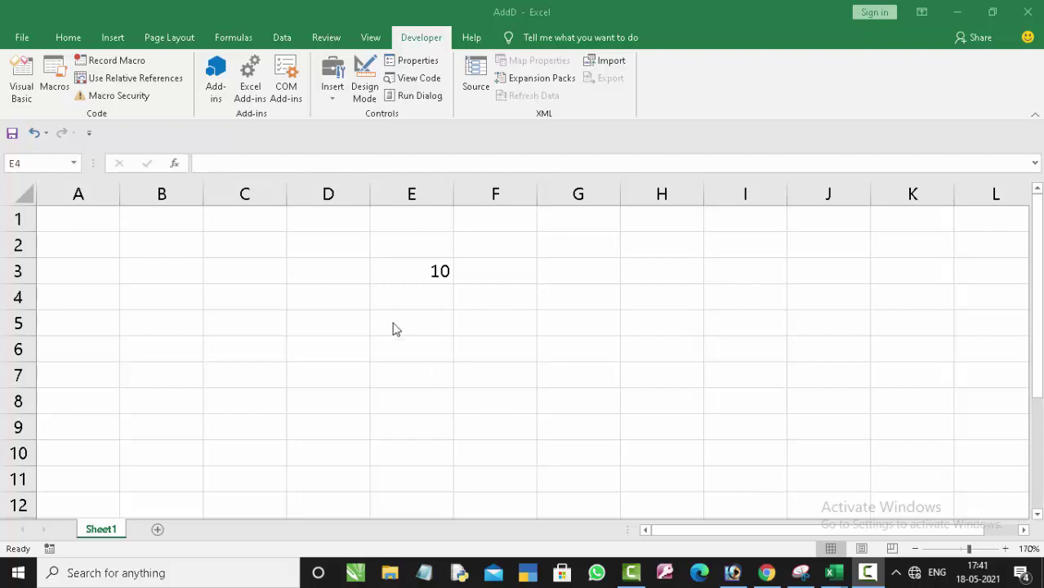
# Step: Enter =Add2Numbers(2.7,7.2) in cell E4, which displays 10
pyautogui.click(391, 307)
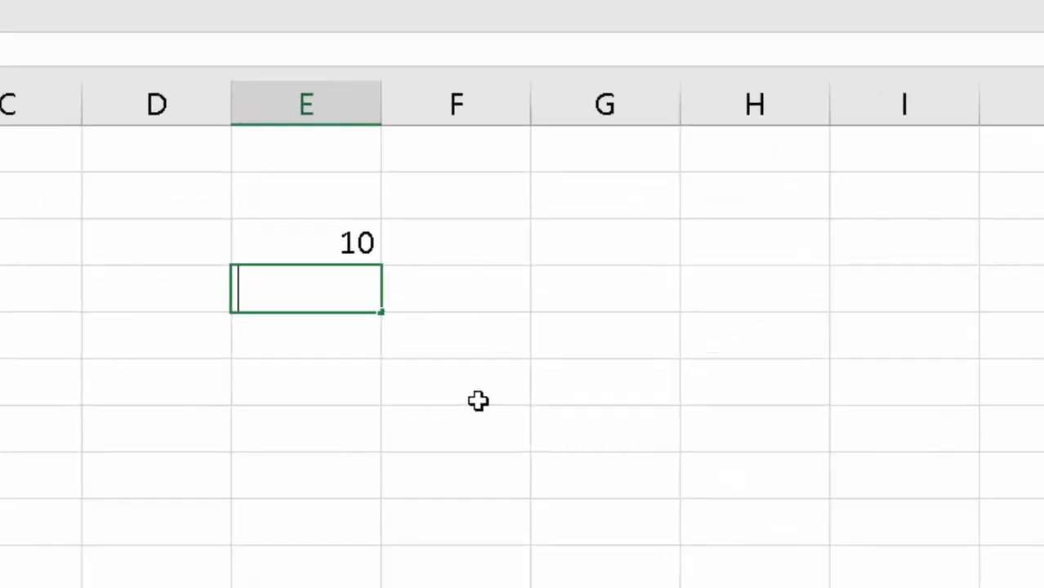
pyautogui.write('=add')
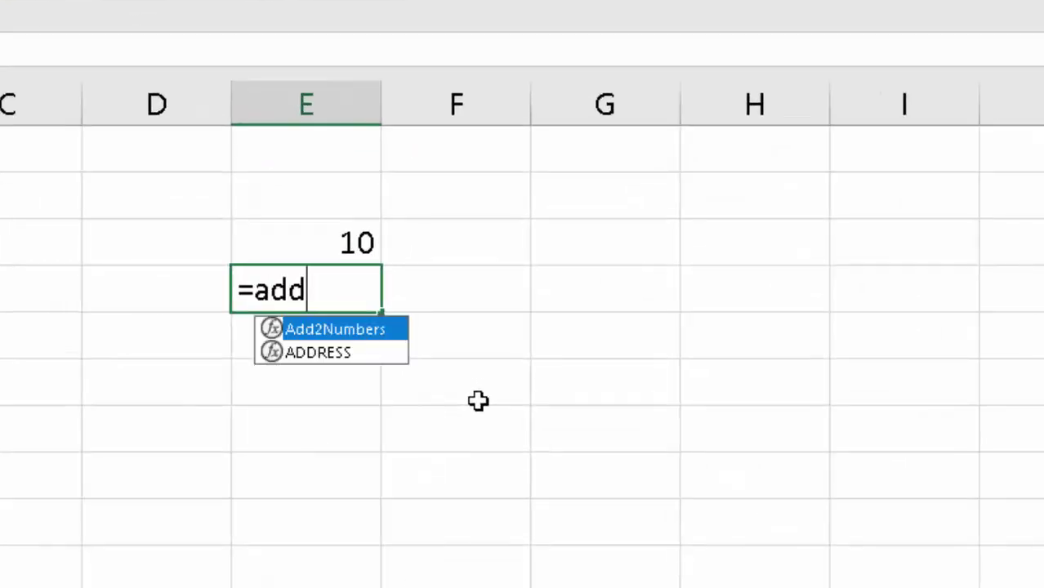
pyautogui.press('Tab')
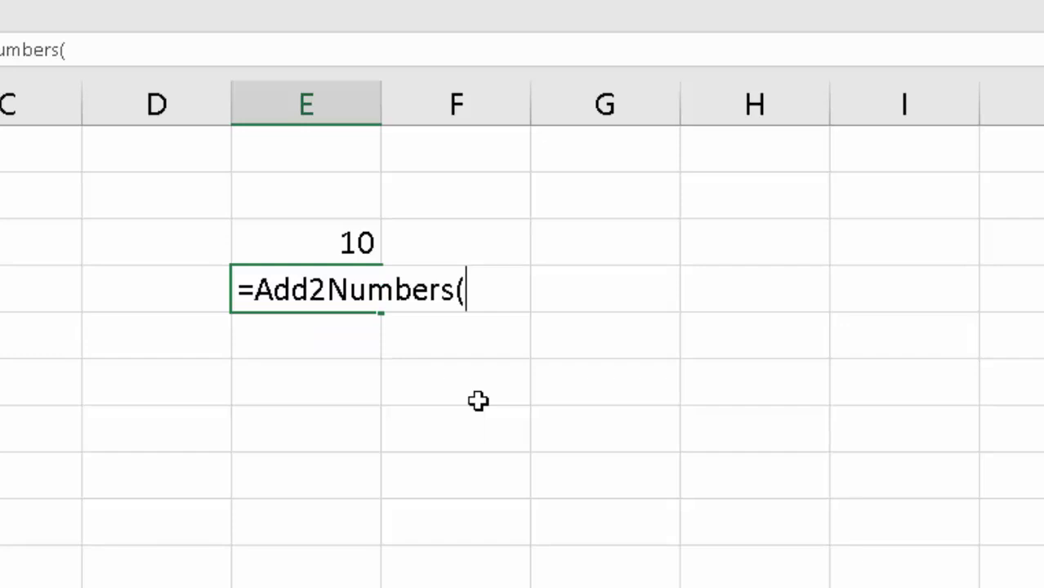
pyautogui.write('2.')
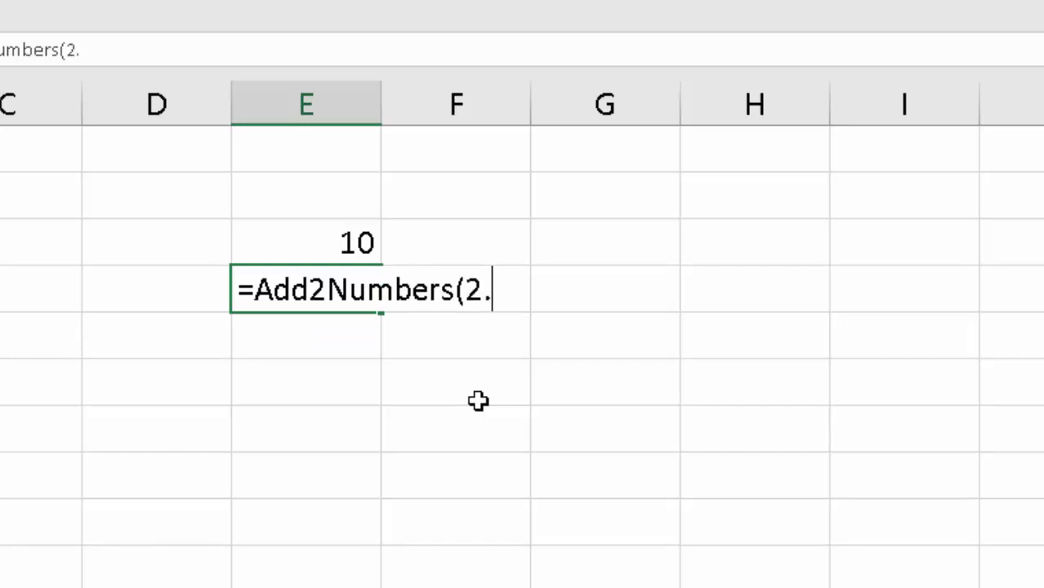
pyautogui.write('7,7')
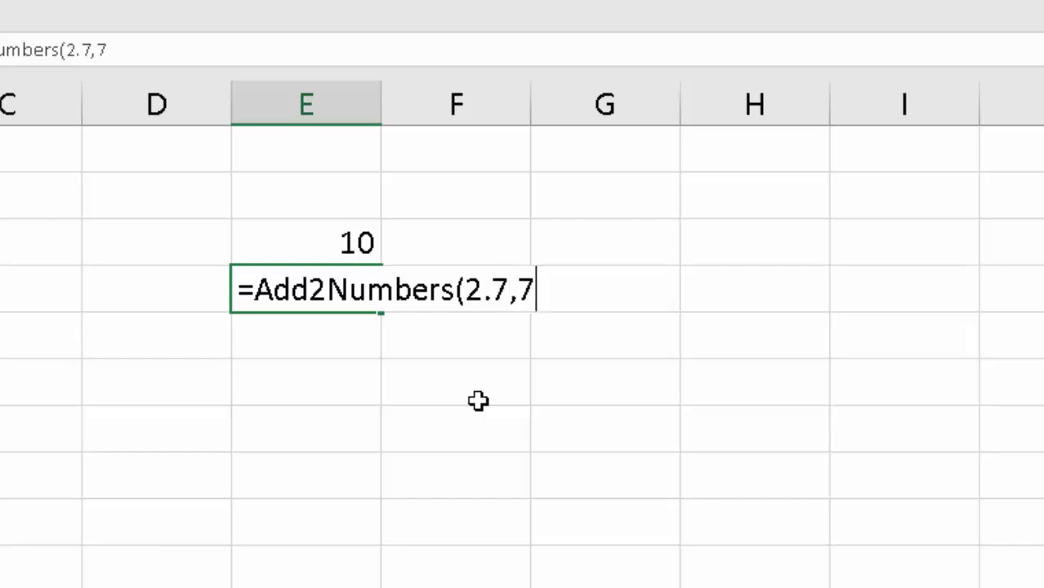
pyautogui.write('.2')
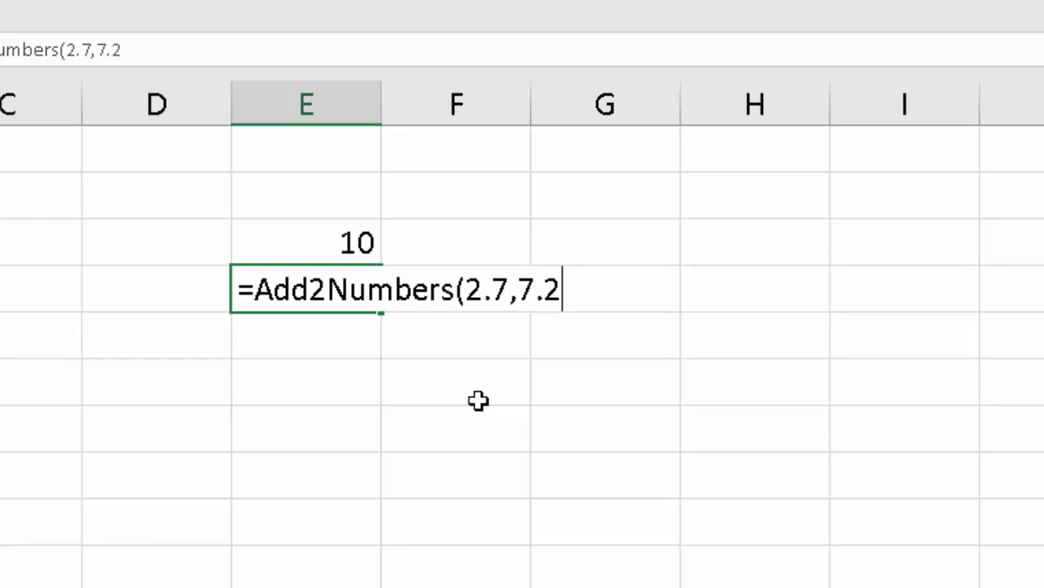
pyautogui.write(')')
pyautogui.press('Return')
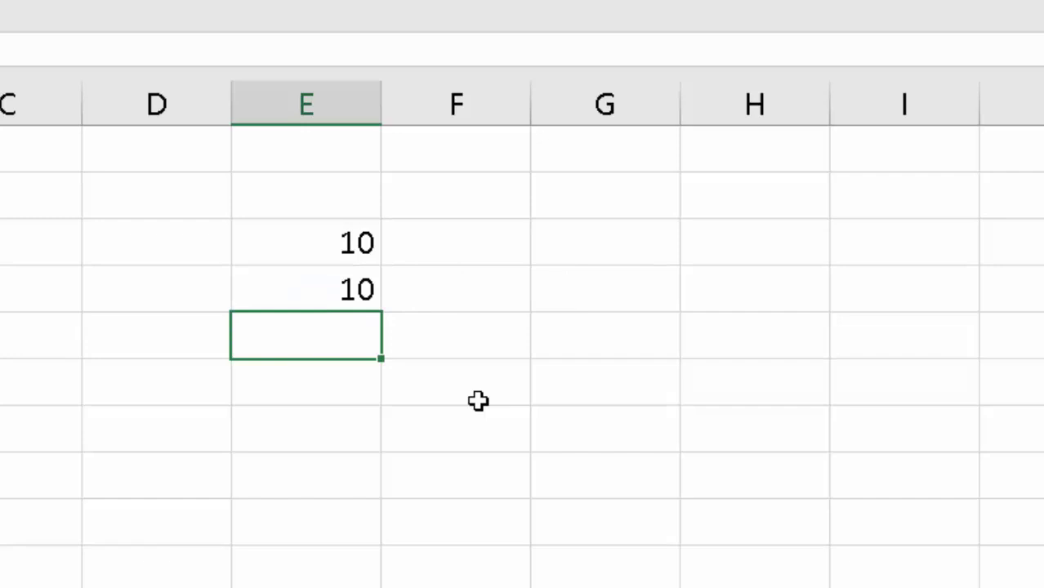
pyautogui.click(311, 293)
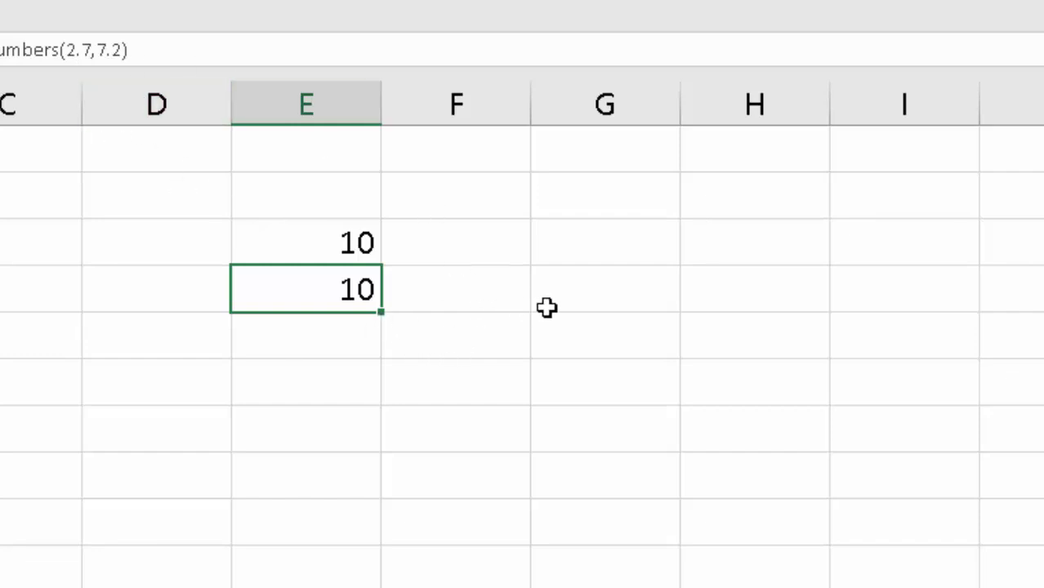
# Step: Enter =Add2Numbers(1.2,2.3) in cell G5, which displays 3
pyautogui.click(651, 300)
pyautogui.doubleClick(650, 300)
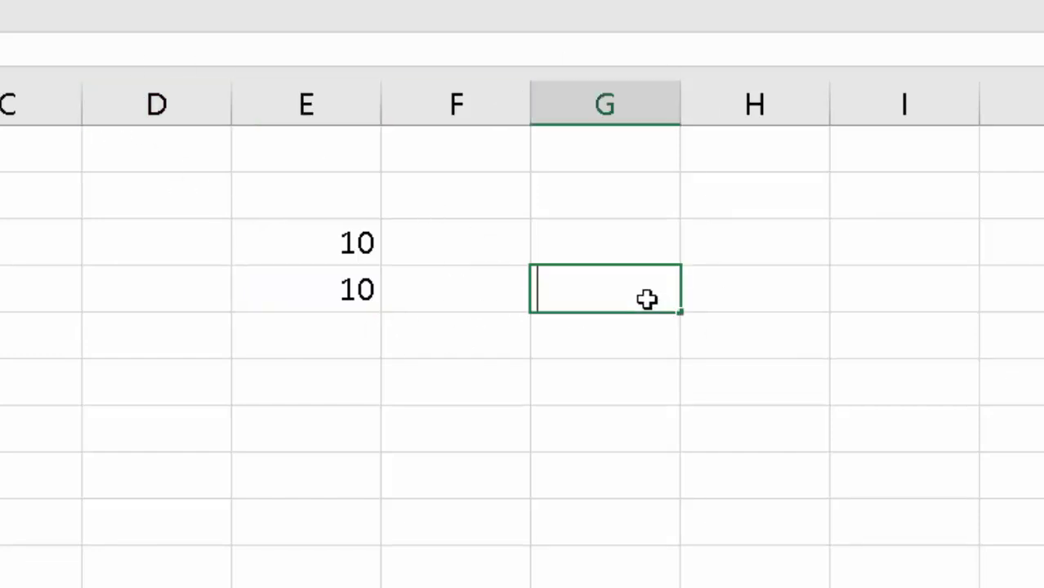
pyautogui.write('=a')
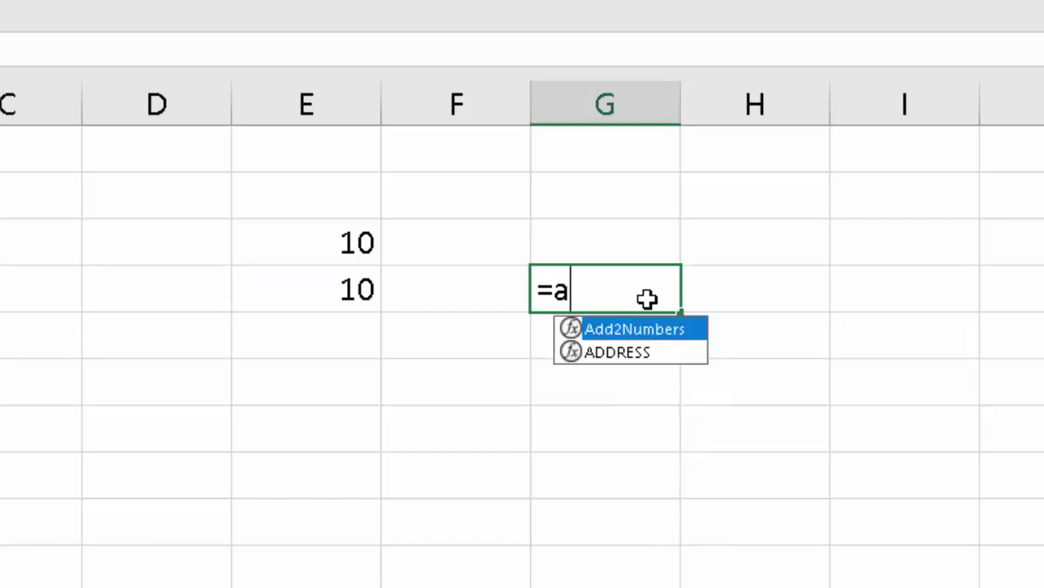
pyautogui.press('Tab')
pyautogui.write('1.')
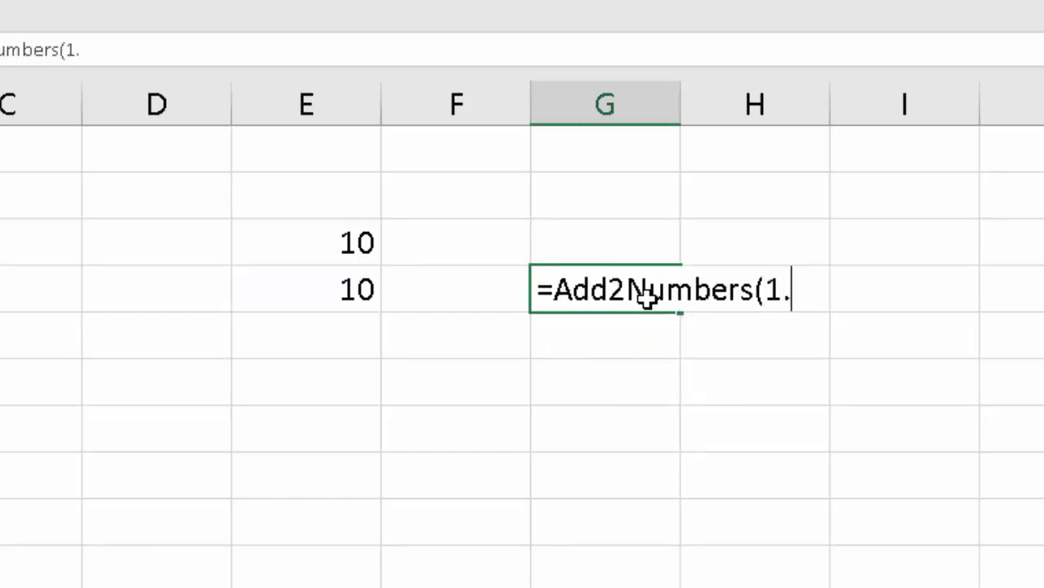
pyautogui.write('2,')
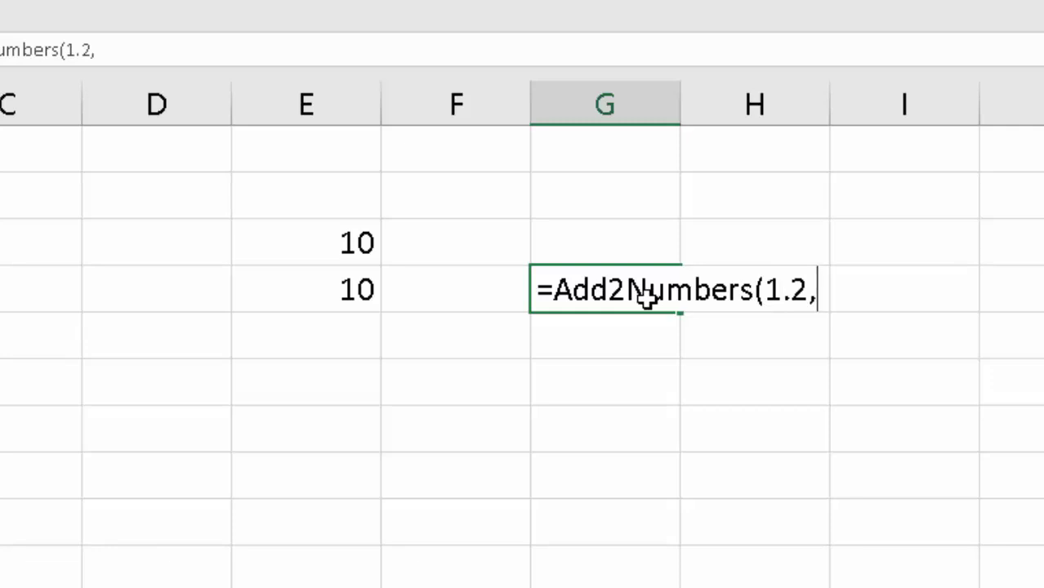
pyautogui.write('2.3')
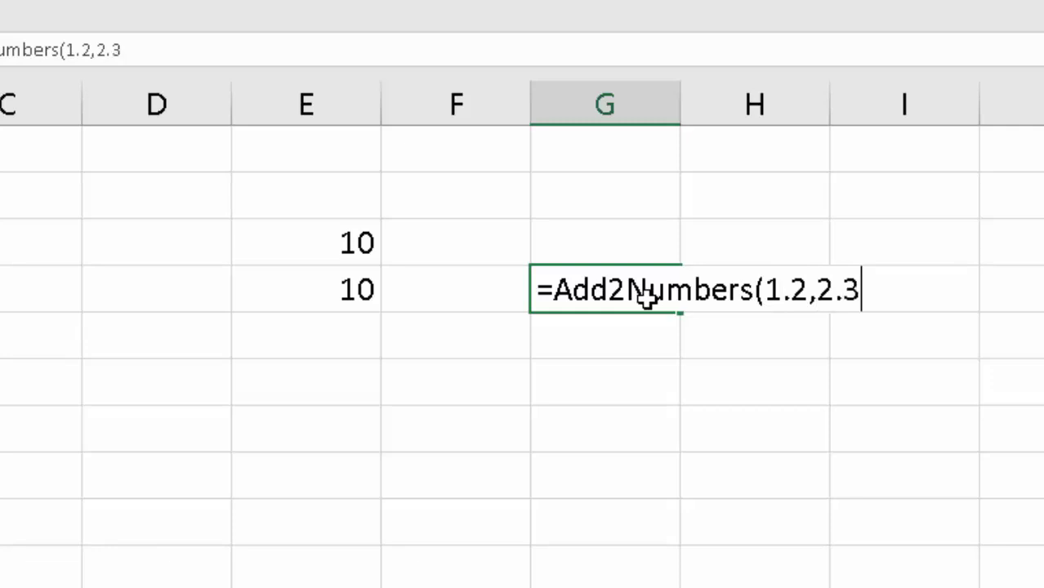
pyautogui.write(')')
pyautogui.press('Return')
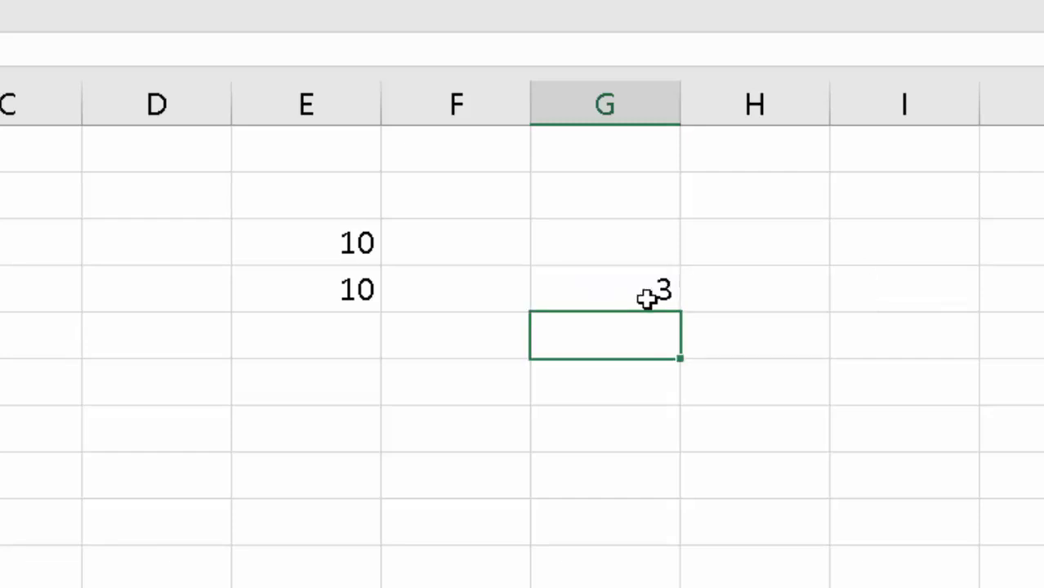
pyautogui.click(528, 292)
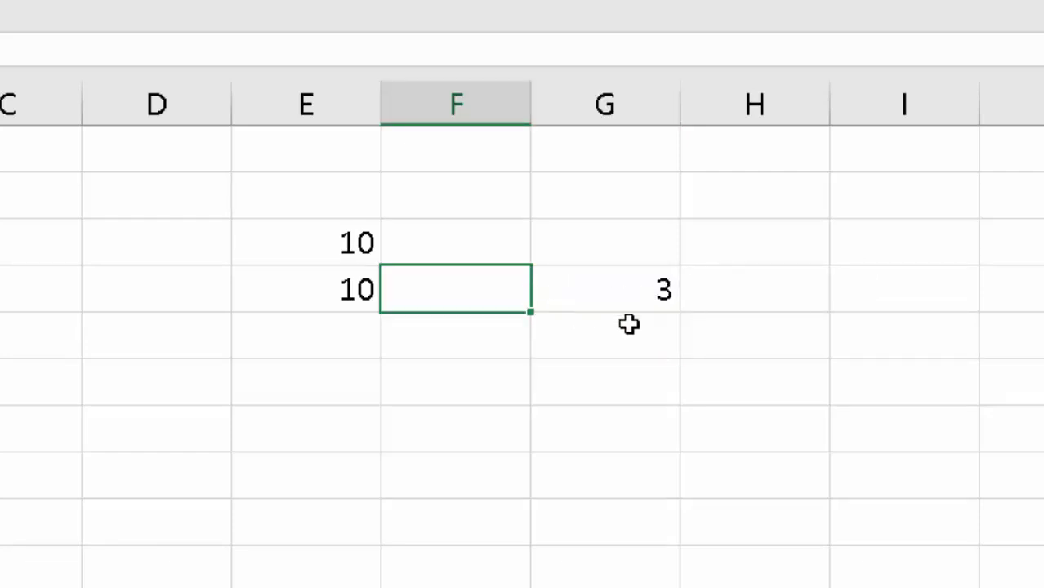
# Step: Refresh the desktop seven times, then bring the Book1 workbook back into view
pyautogui.click(628, 291)
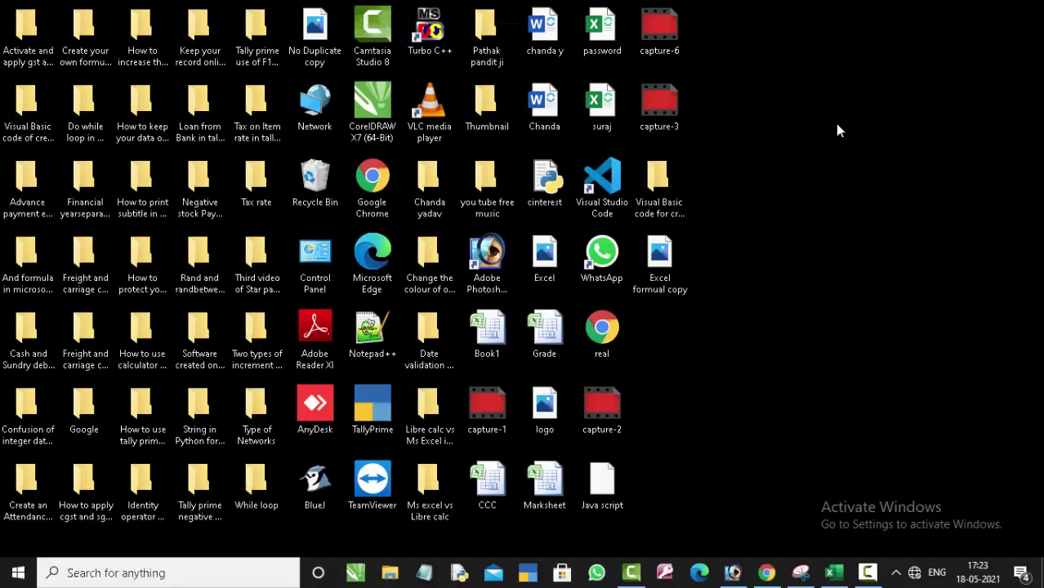
pyautogui.rightClick(835, 123)
pyautogui.click(854, 174)
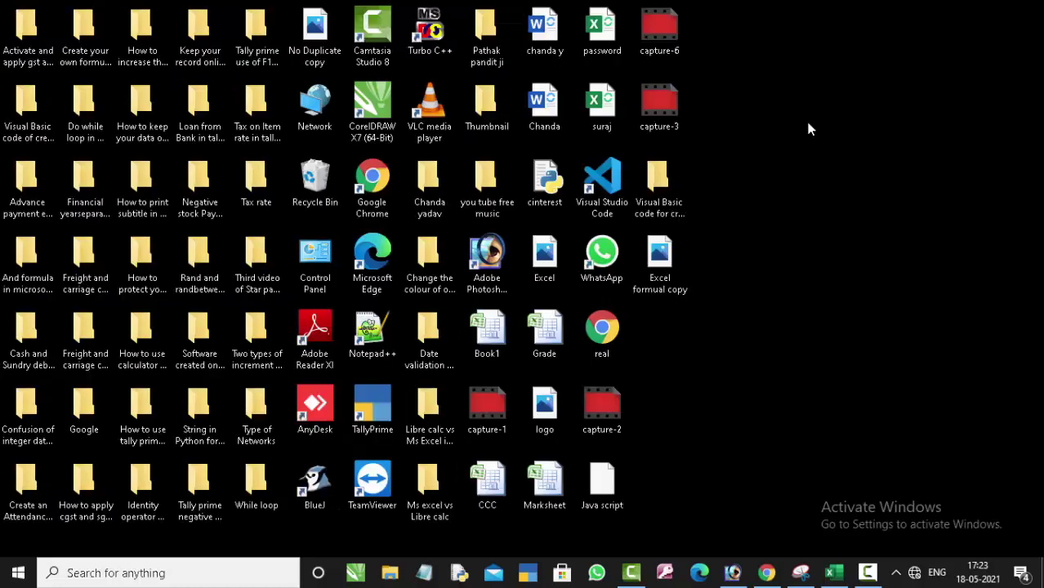
pyautogui.rightClick(808, 125)
pyautogui.click(844, 166)
pyautogui.rightClick(797, 94)
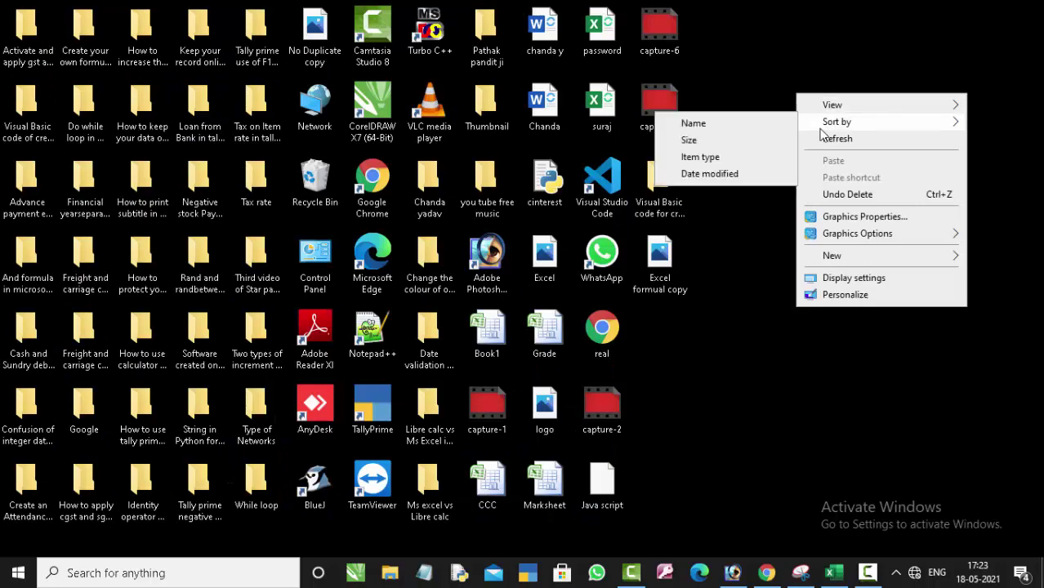
pyautogui.click(827, 138)
pyautogui.rightClick(771, 86)
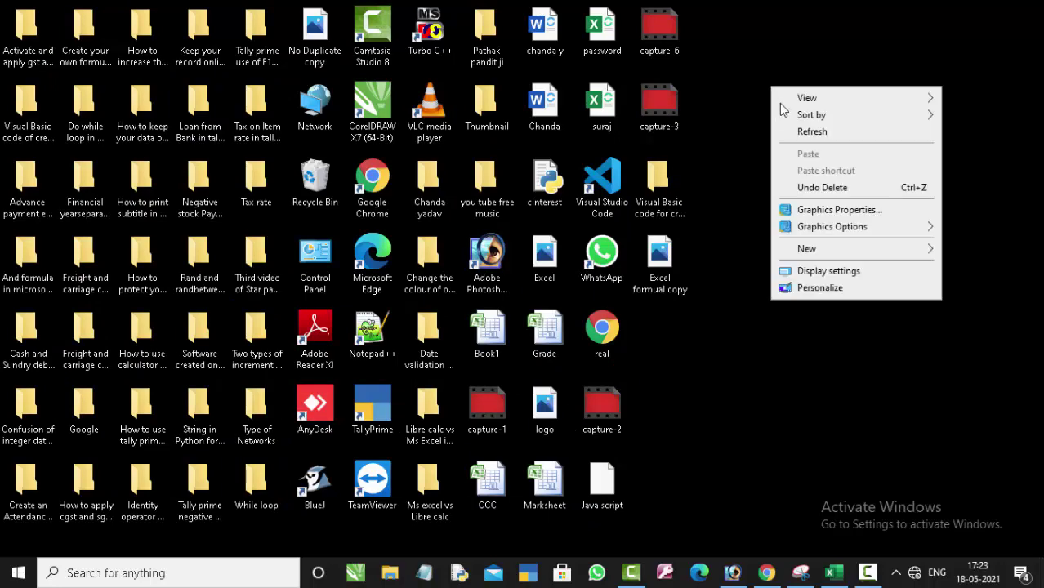
pyautogui.click(798, 134)
pyautogui.rightClick(771, 86)
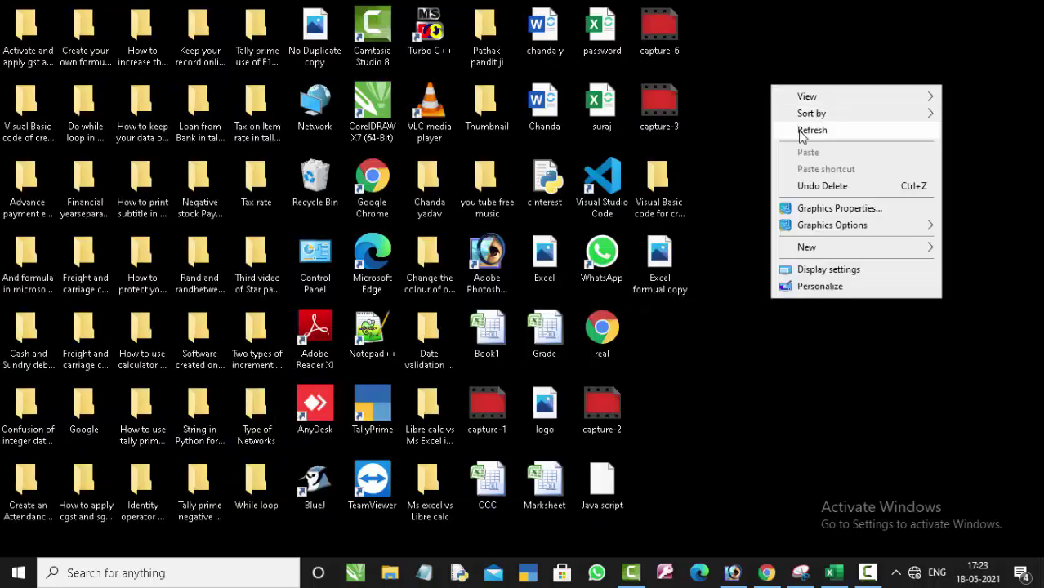
pyautogui.click(795, 131)
pyautogui.rightClick(798, 131)
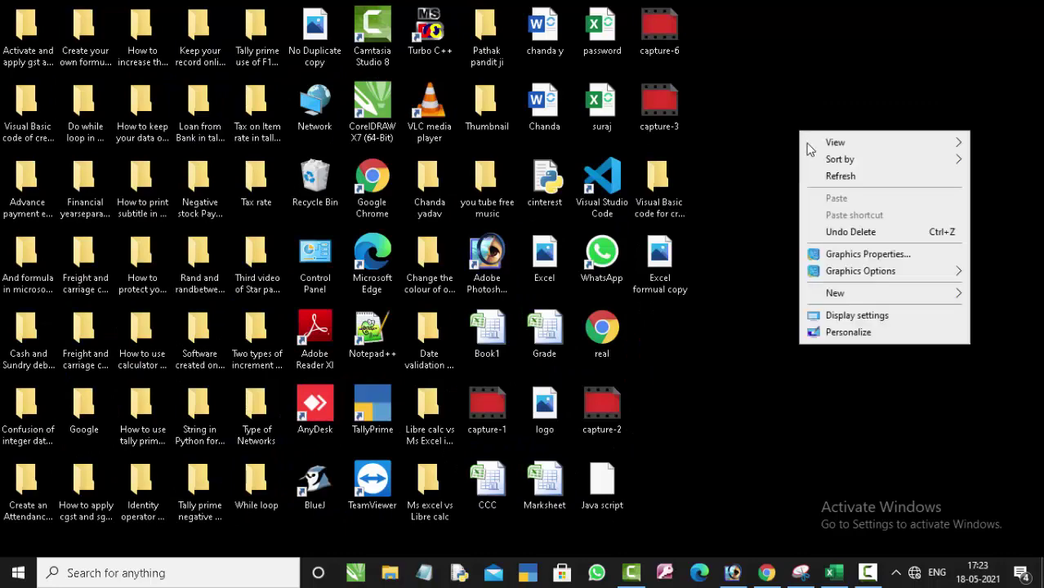
pyautogui.click(825, 174)
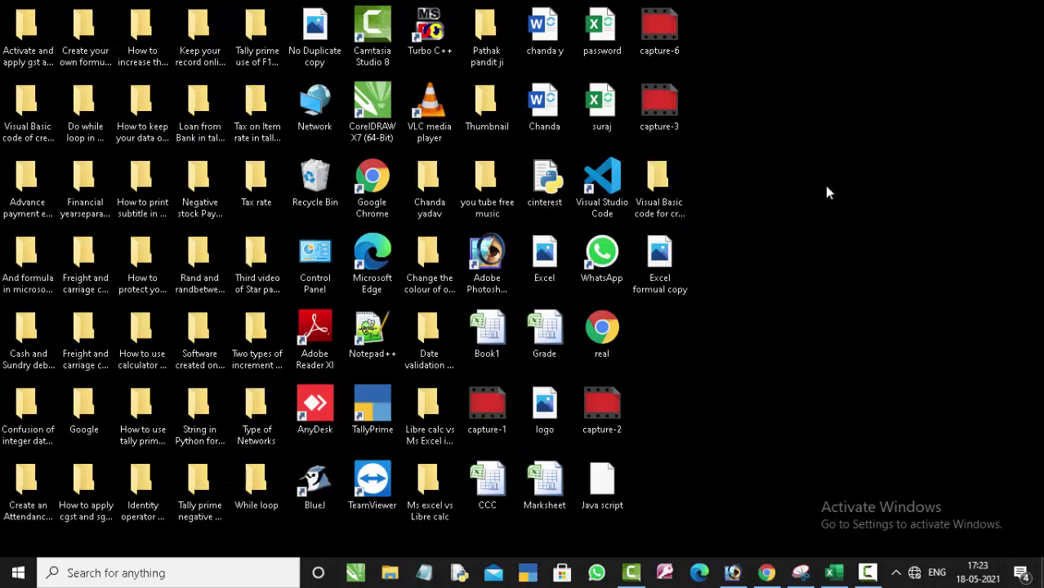
pyautogui.rightClick(823, 172)
pyautogui.click(850, 215)
pyautogui.click(834, 572)
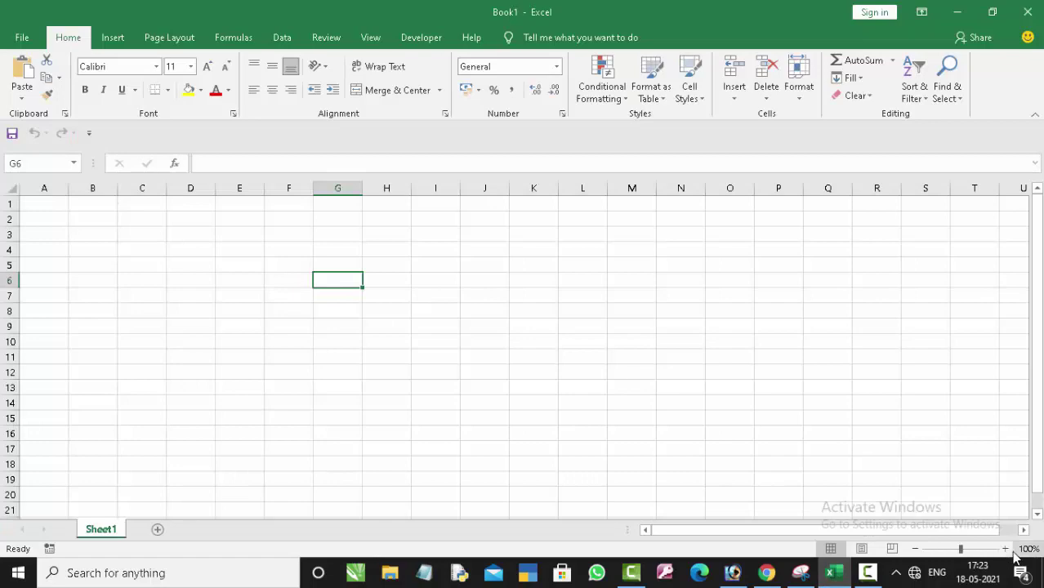
# Step: Zoom in on the sheet, discard the unfinished =add entry in D3, and select D4
pyautogui.click(1006, 549)
pyautogui.click(1006, 549)
pyautogui.click(1006, 549)
pyautogui.click(1006, 549)
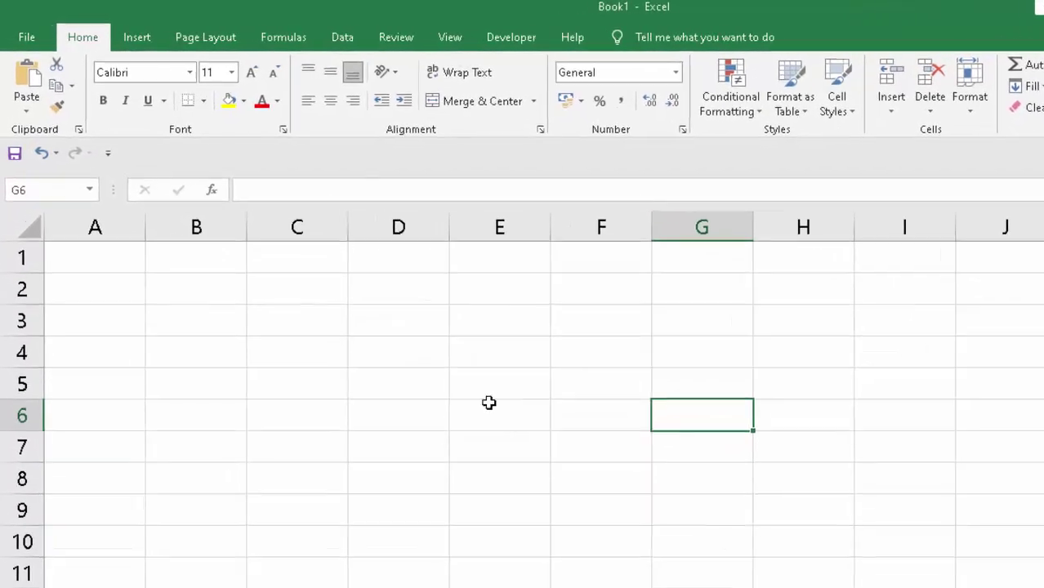
pyautogui.click(405, 325)
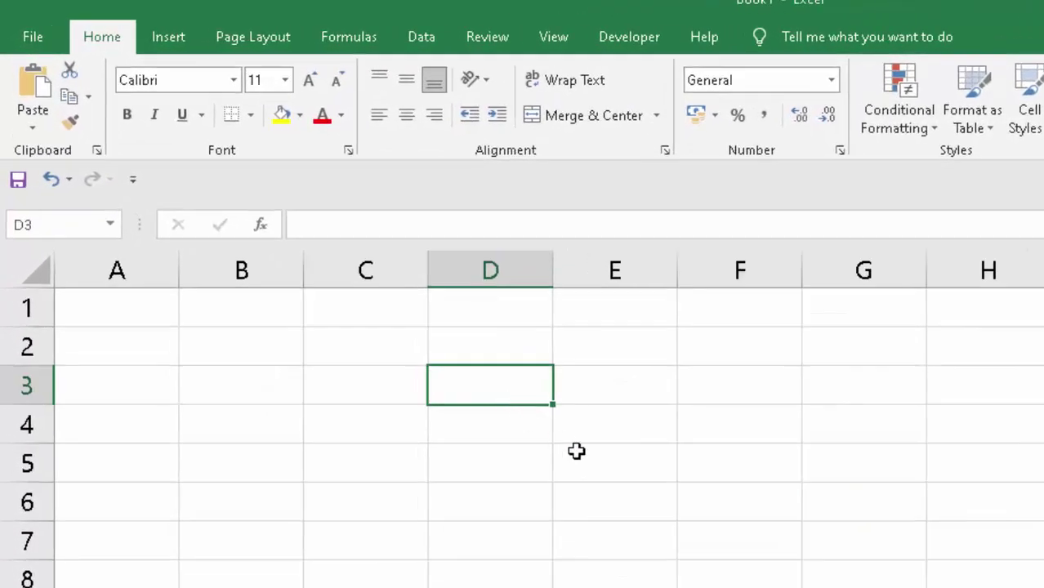
pyautogui.write('=a')
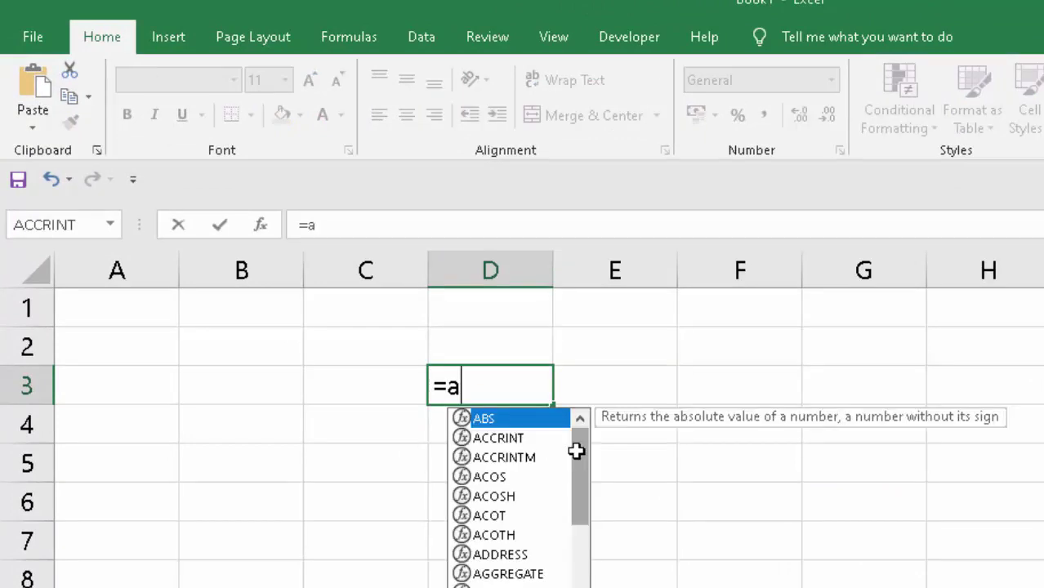
pyautogui.write('dd')
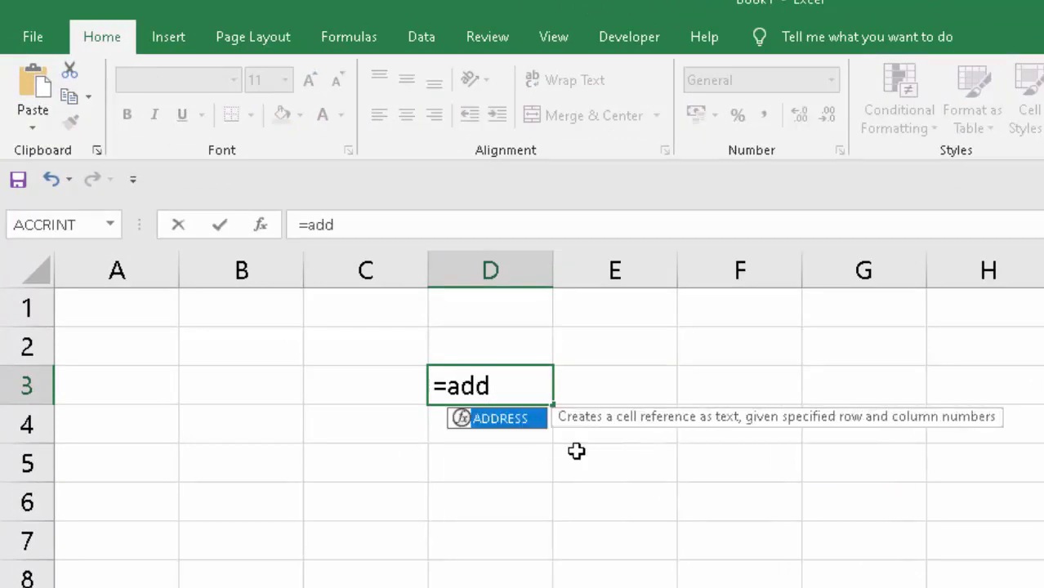
pyautogui.press('BackSpace')
pyautogui.press('BackSpace')
pyautogui.press('BackSpace')
pyautogui.press('BackSpace')
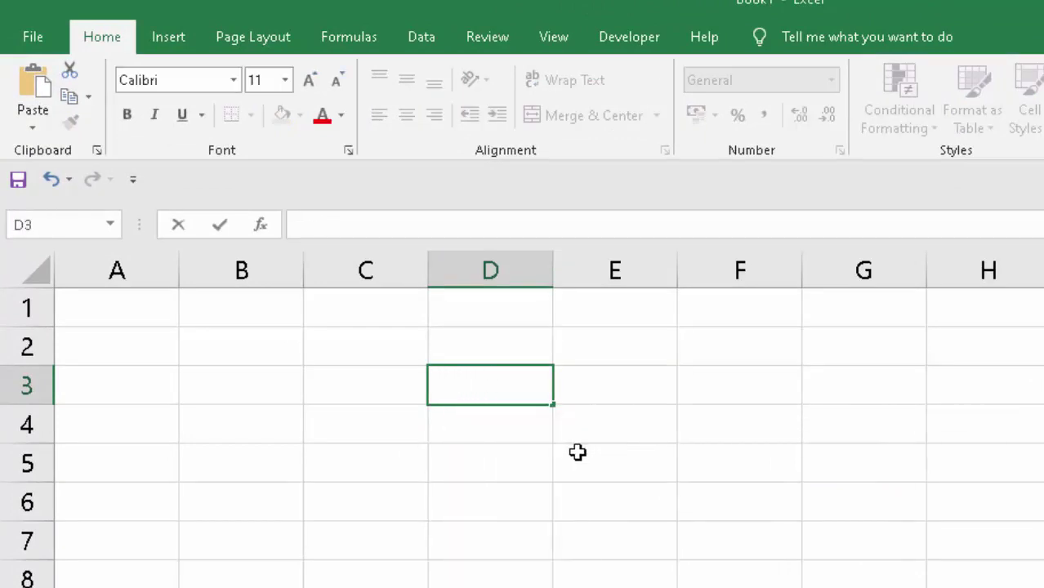
pyautogui.click(577, 448)
pyautogui.click(486, 448)
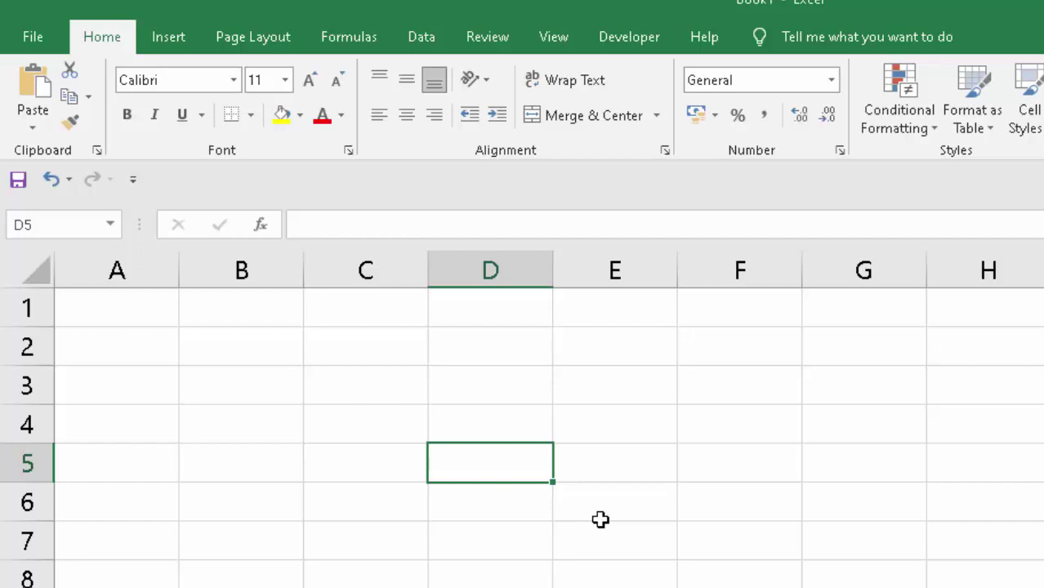
pyautogui.click(516, 429)
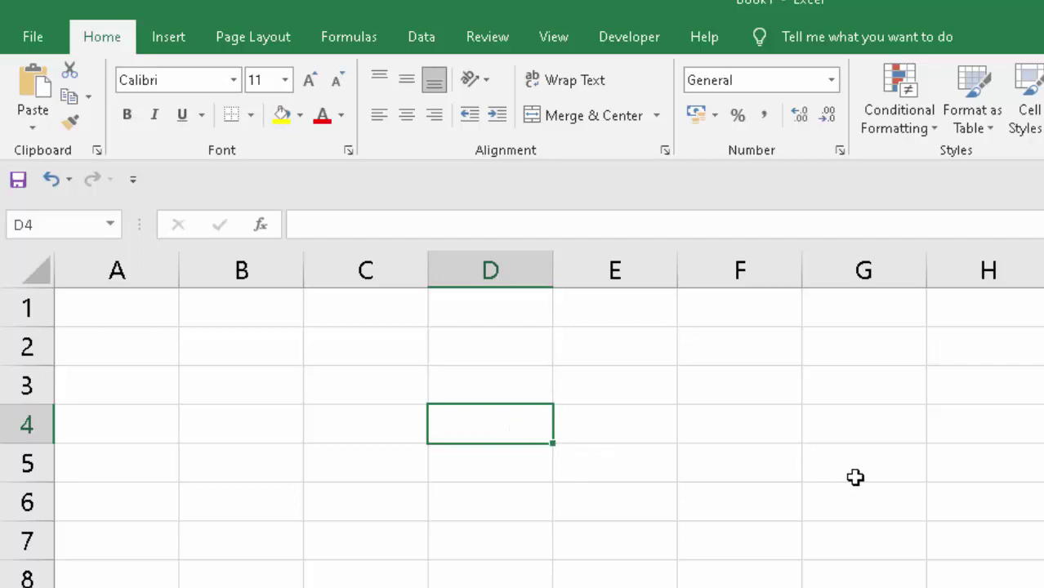
# Step: Open the Visual Basic editor from the Developer tab and insert a new Module1
pyautogui.click(630, 39)
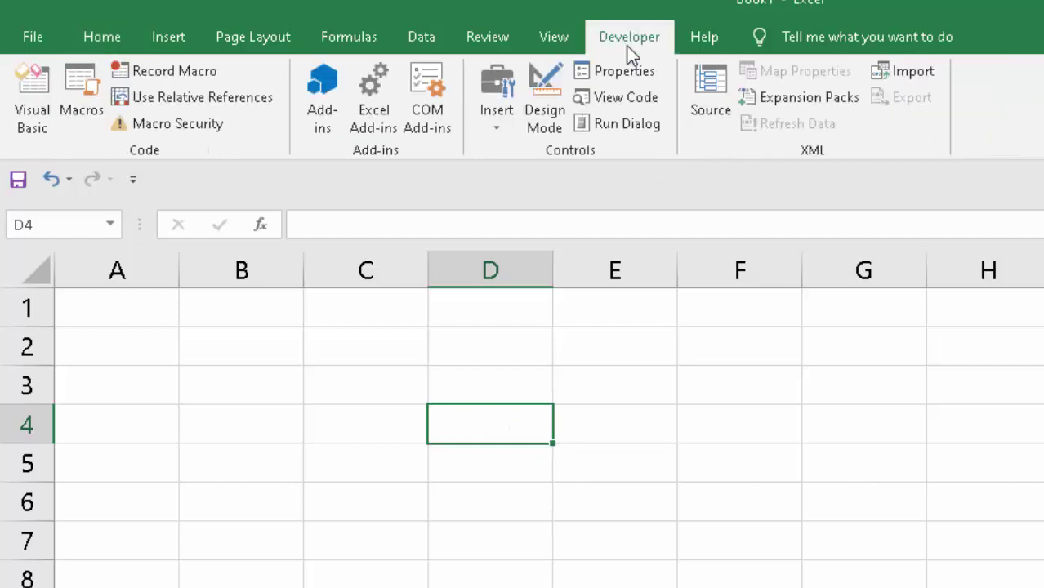
pyautogui.click(41, 86)
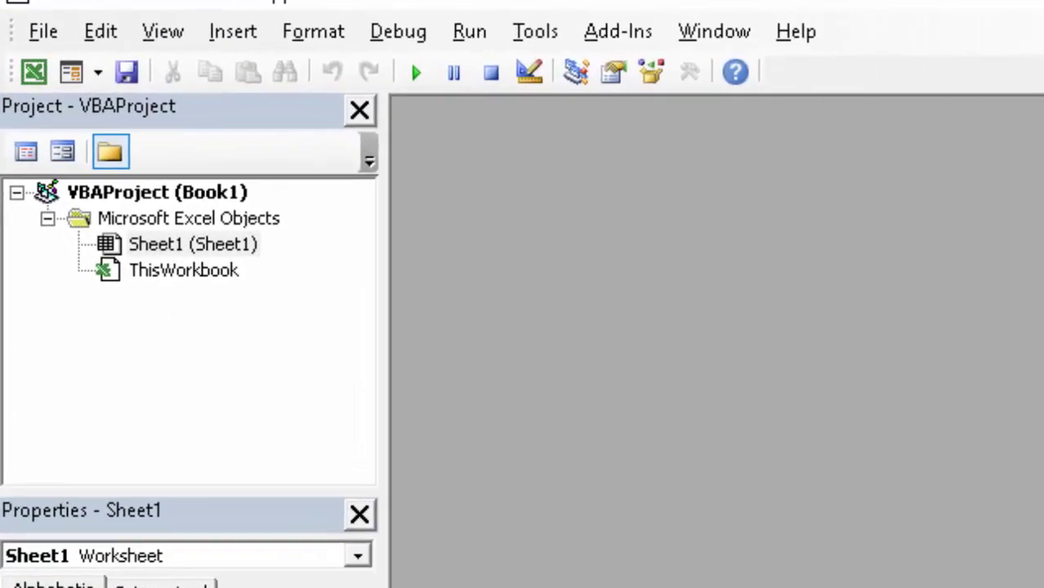
pyautogui.click(243, 36)
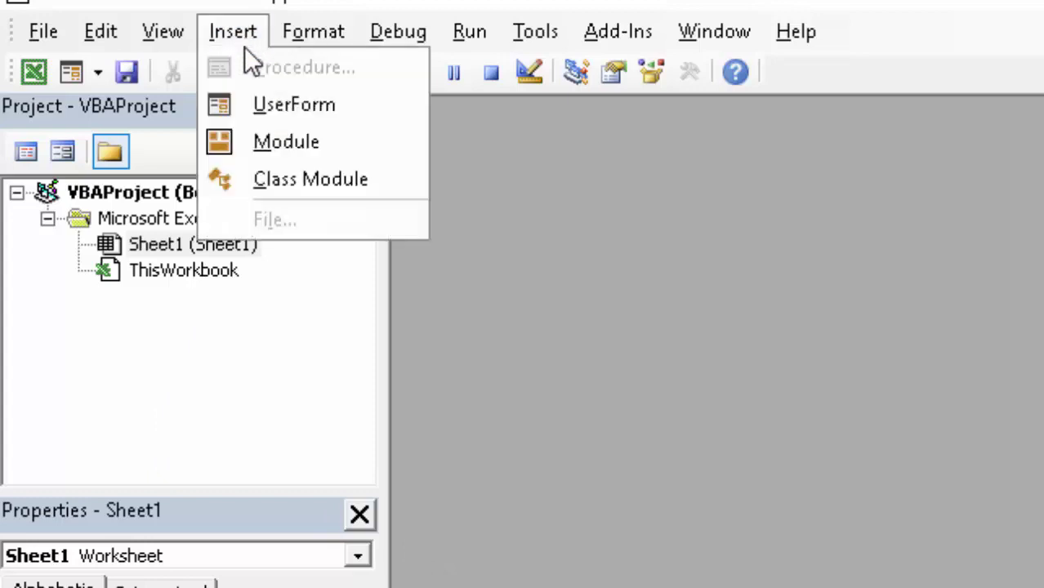
pyautogui.click(311, 154)
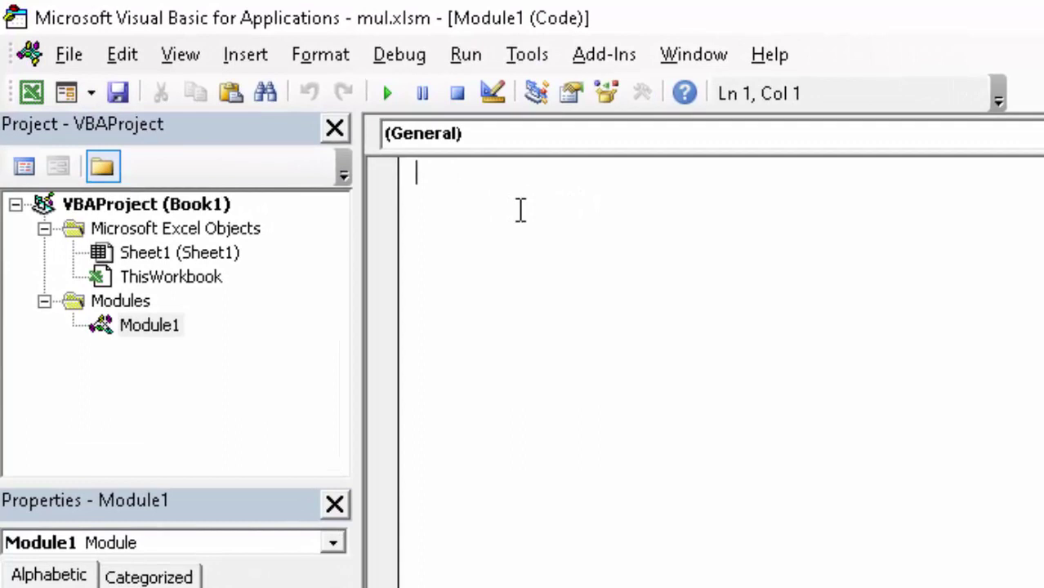
# Step: Declare Function AddD(a As Double, b As Double) As Double in Module1
pyautogui.write('Funct')
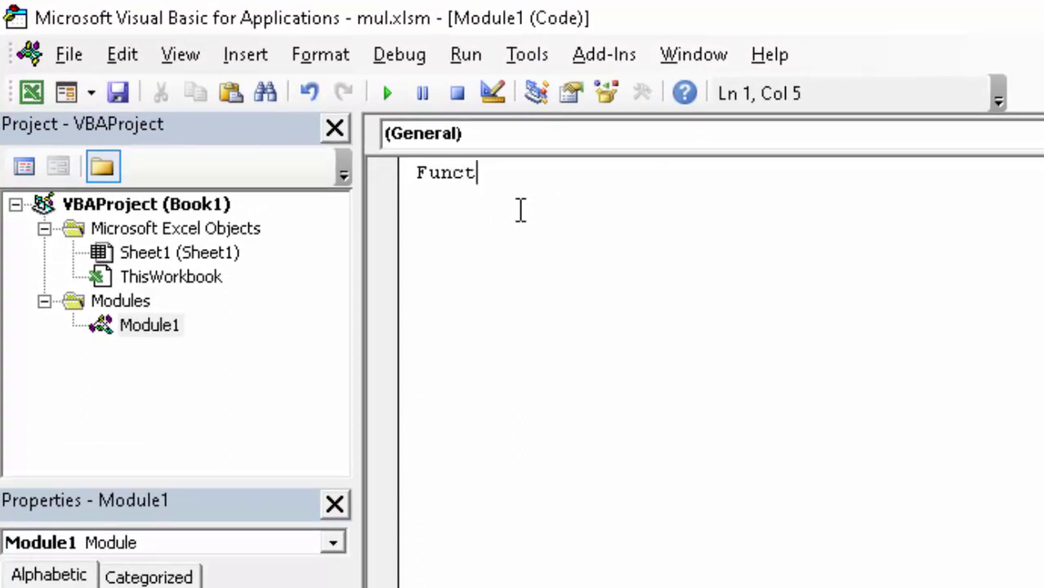
pyautogui.write('ion')
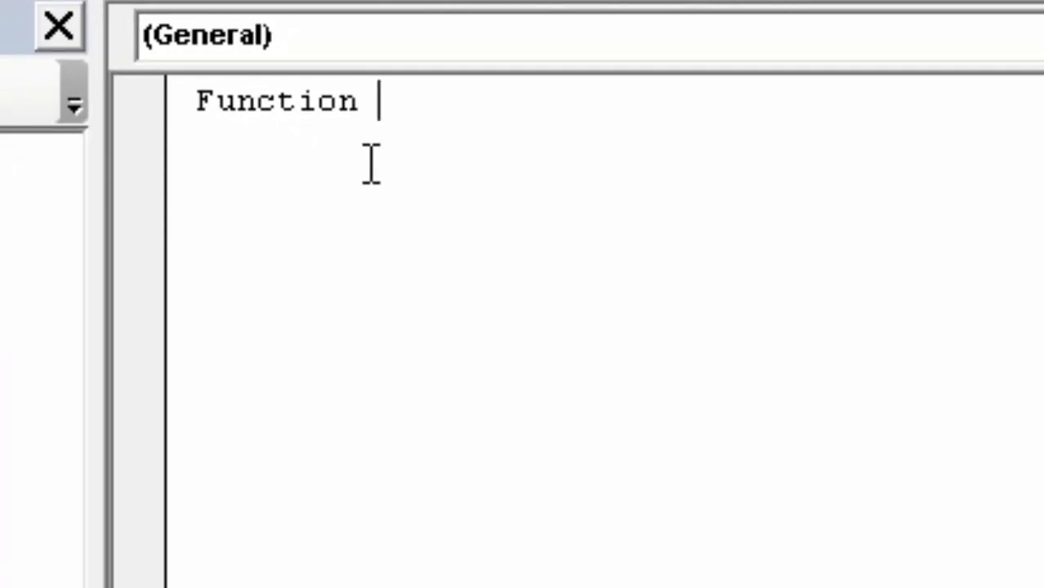
pyautogui.write(' A')
pyautogui.write('dd')
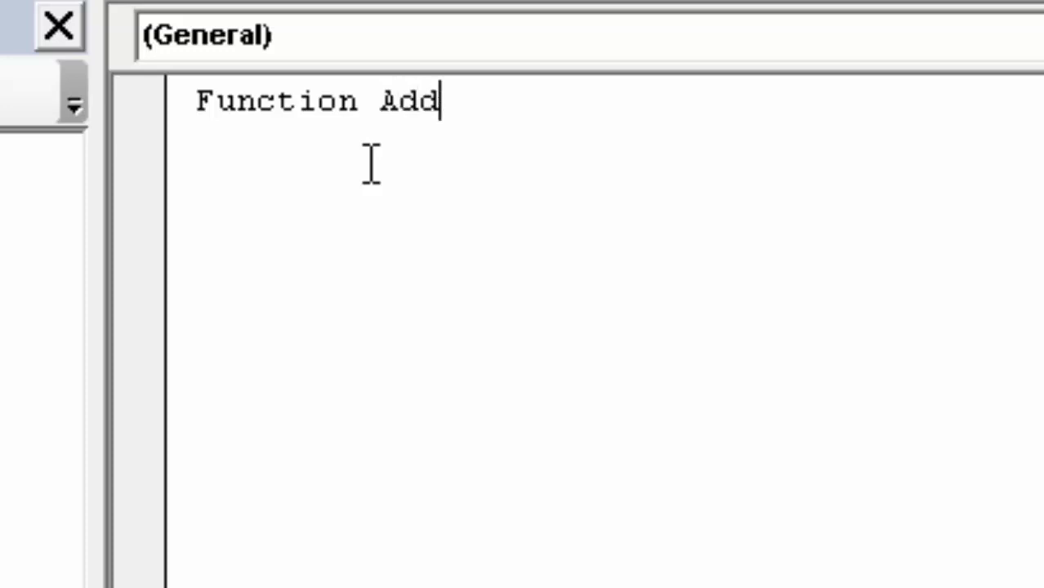
pyautogui.write('D')
pyautogui.write('(')
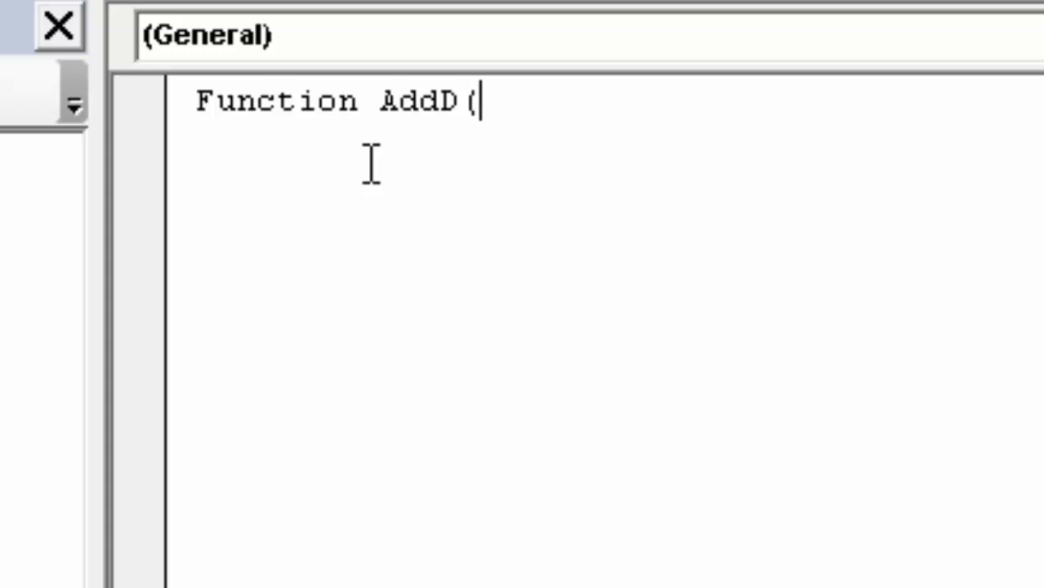
pyautogui.write('a')
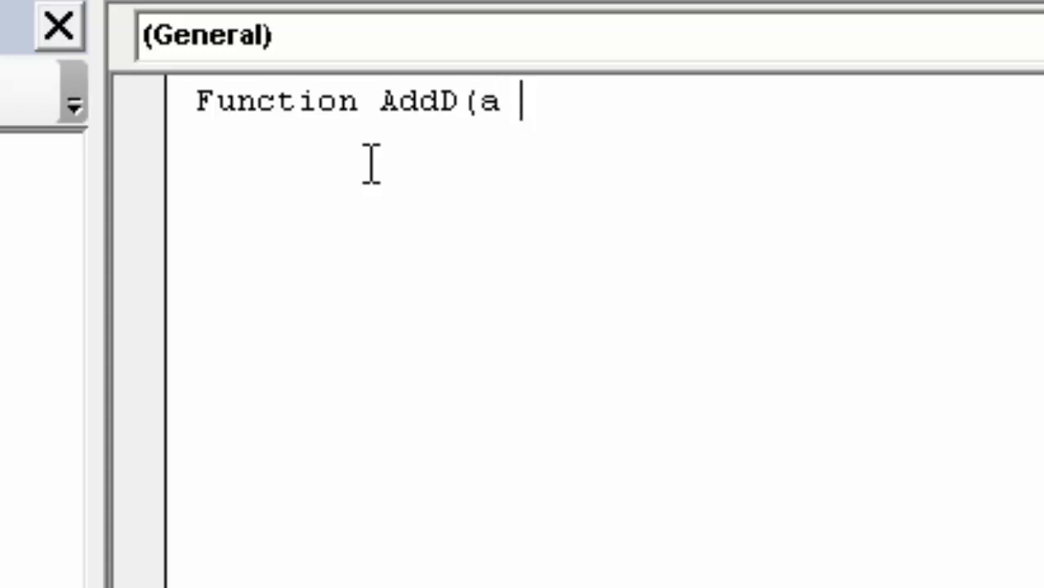
pyautogui.write(' As')
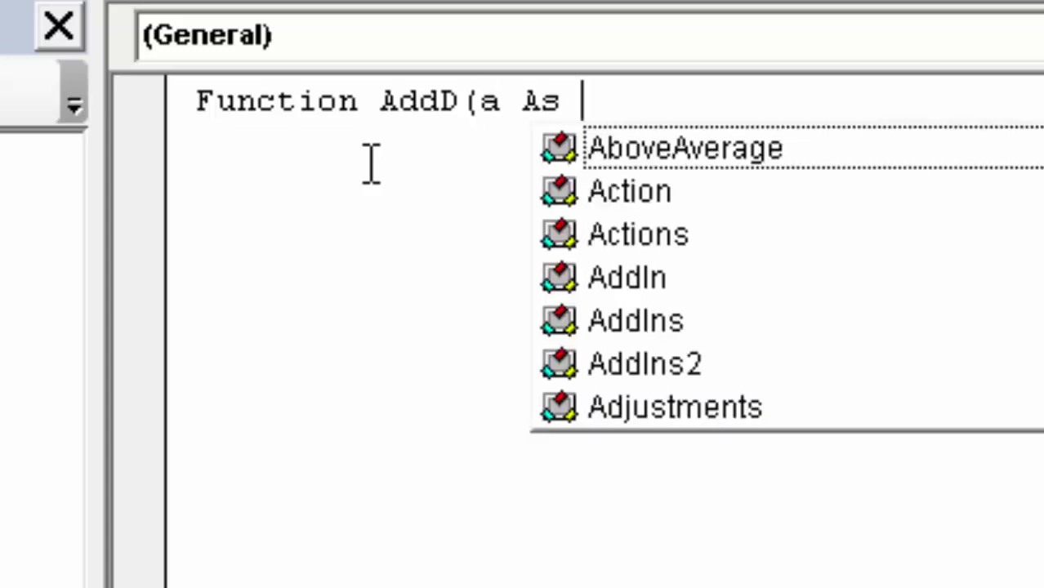
pyautogui.write(' D')
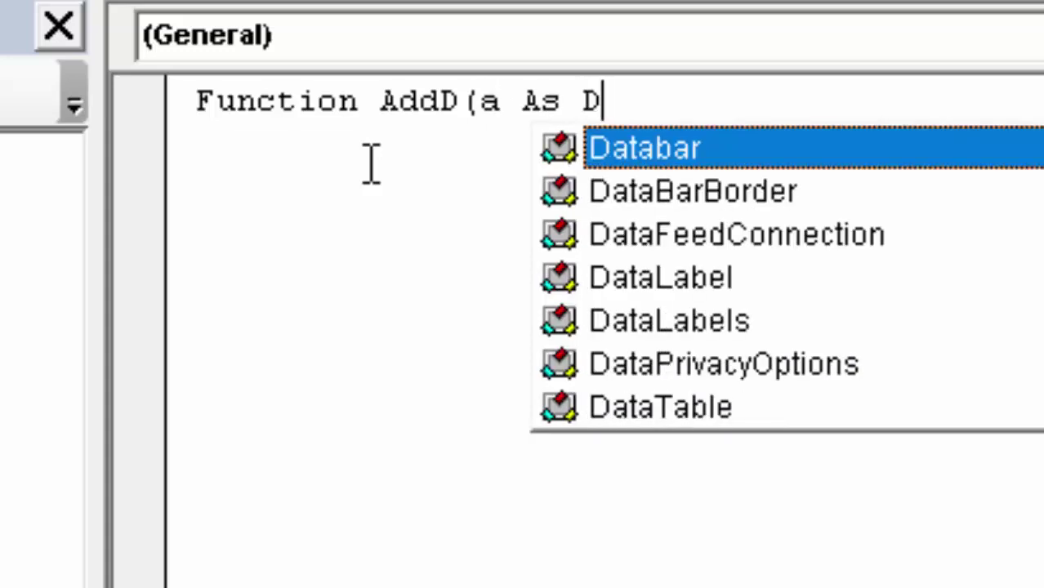
pyautogui.write('ou')
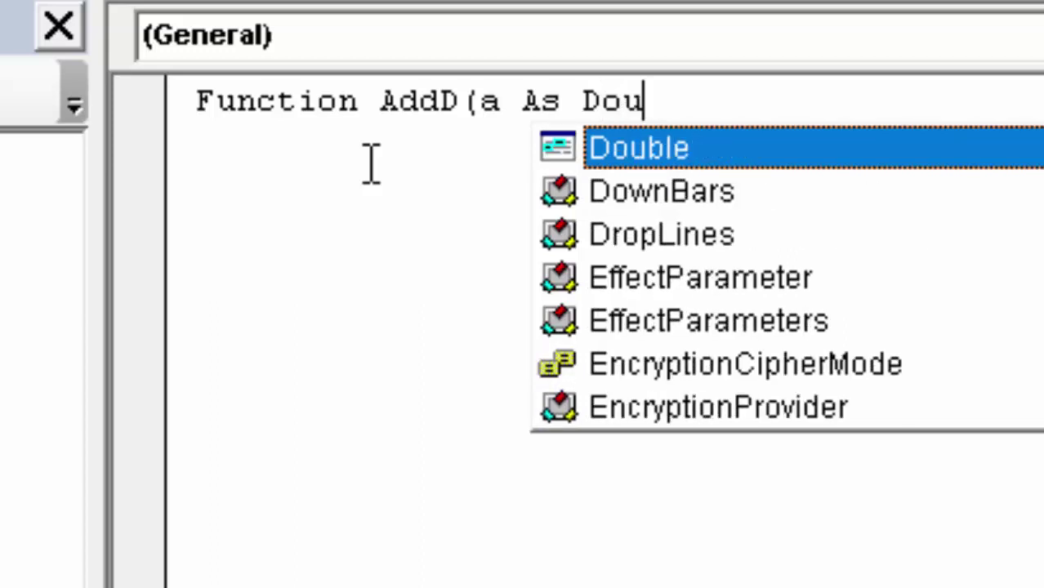
pyautogui.press('Tab')
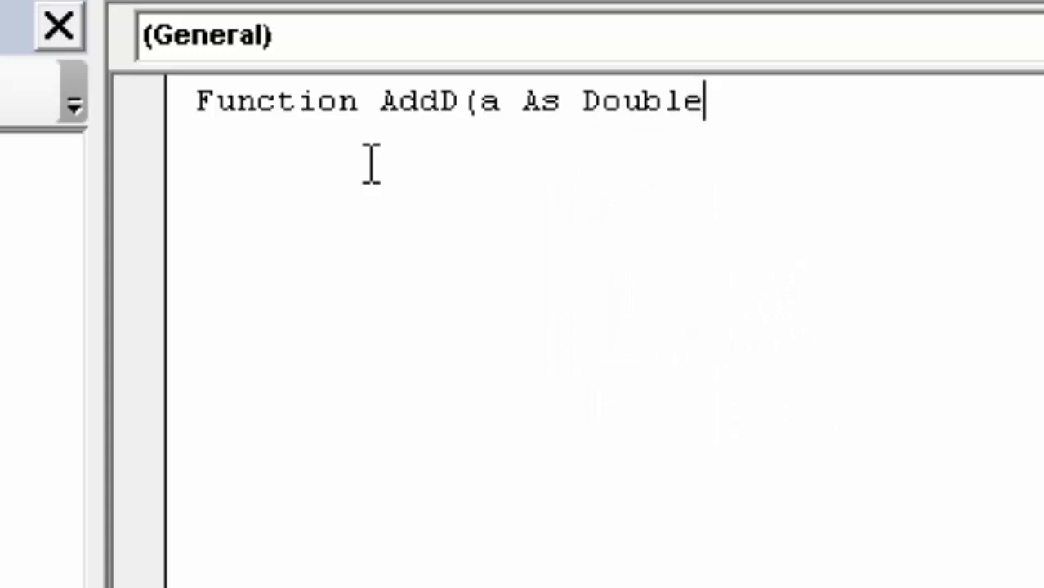
pyautogui.write(', ')
pyautogui.write('b ')
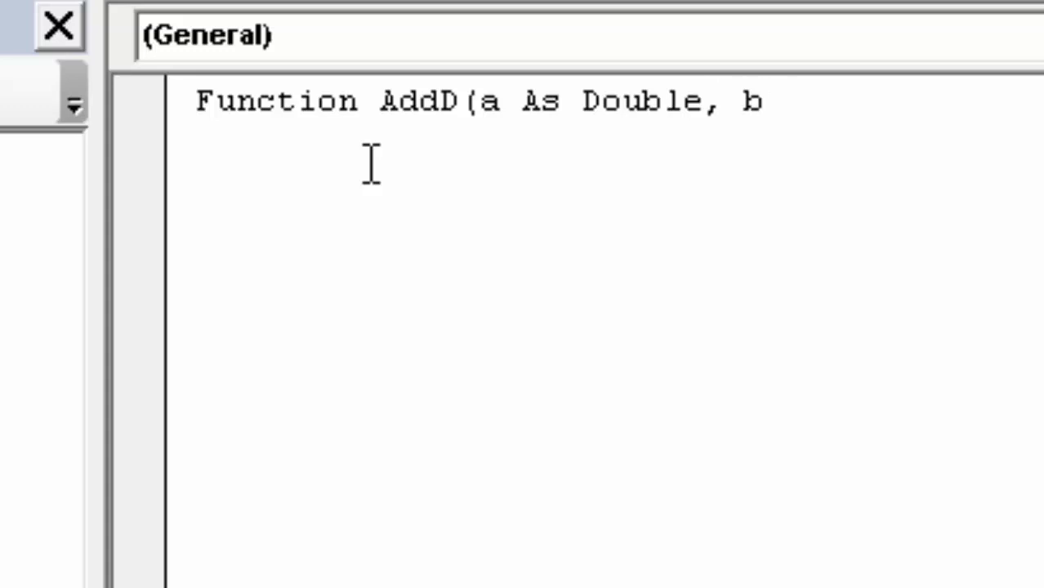
pyautogui.write('As')
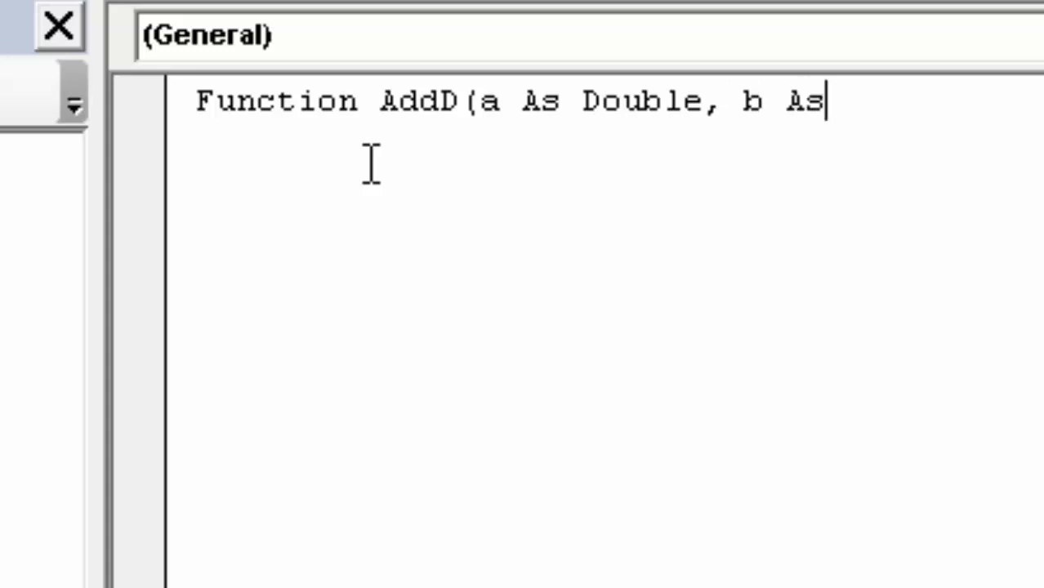
pyautogui.write(' z')
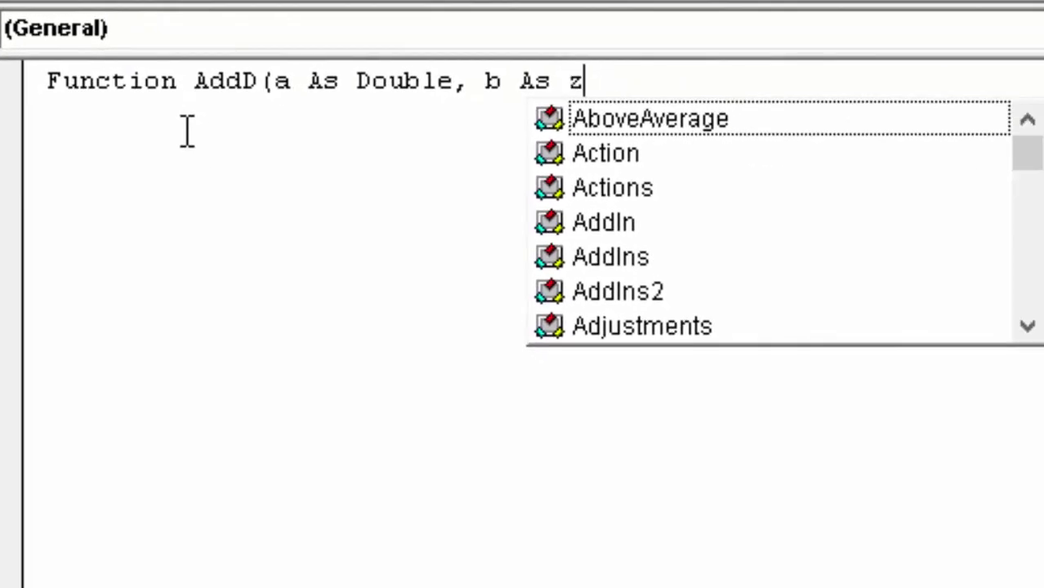
pyautogui.press('BackSpace')
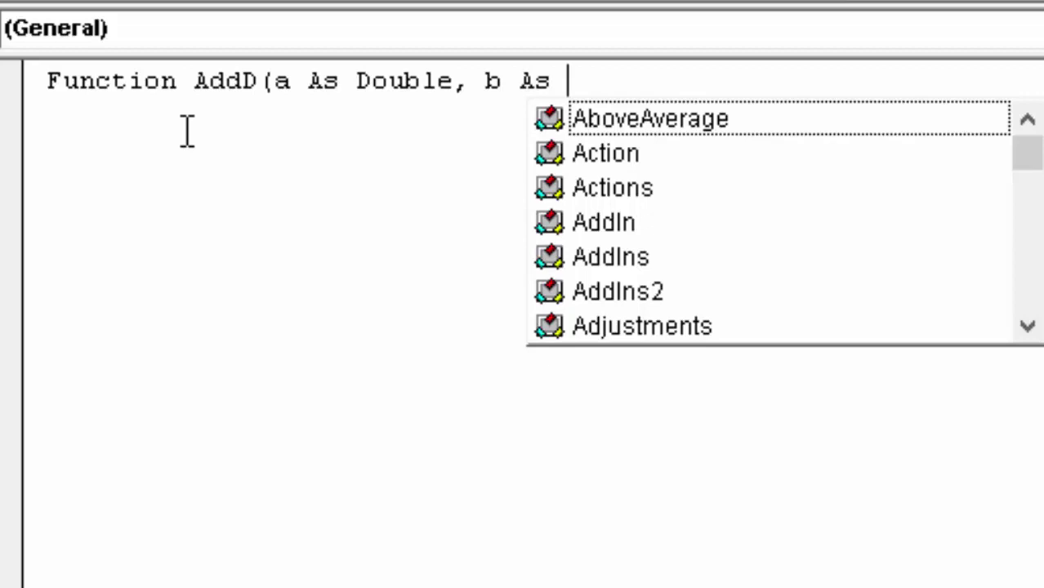
pyautogui.write('D')
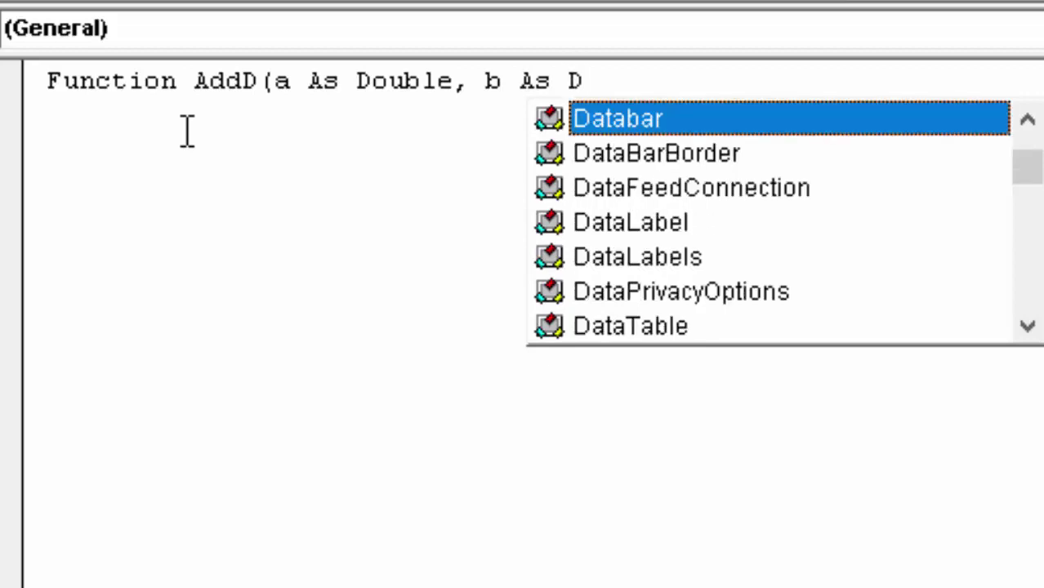
pyautogui.write('oub')
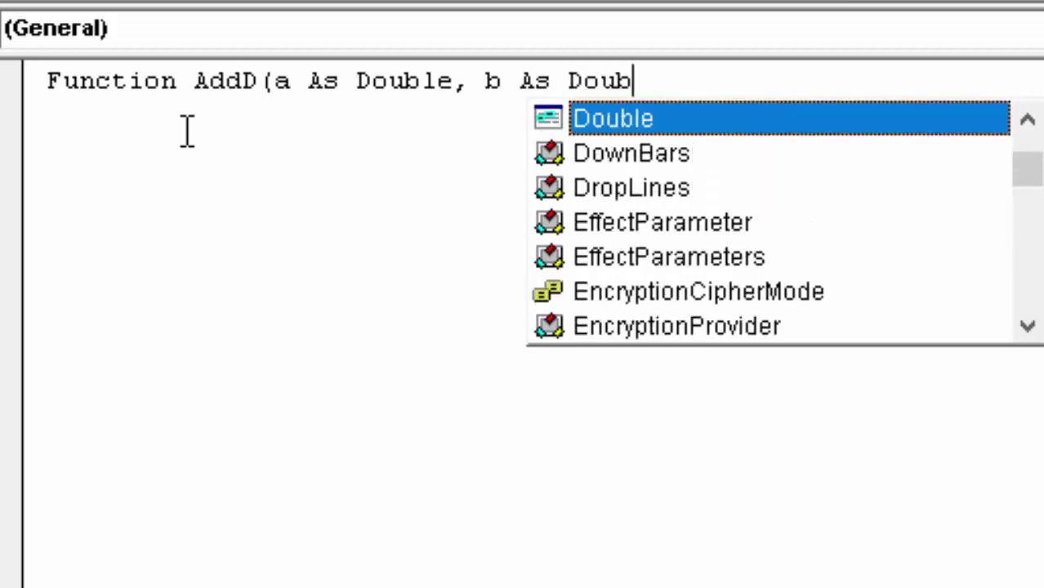
pyautogui.press('Tab')
pyautogui.write(')')
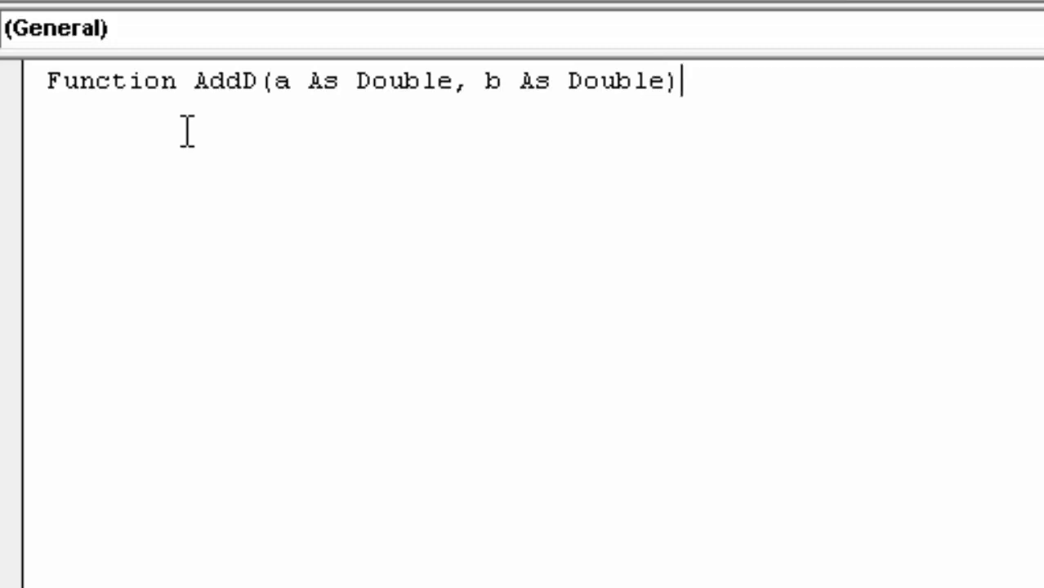
pyautogui.write(' A')
pyautogui.write('s')
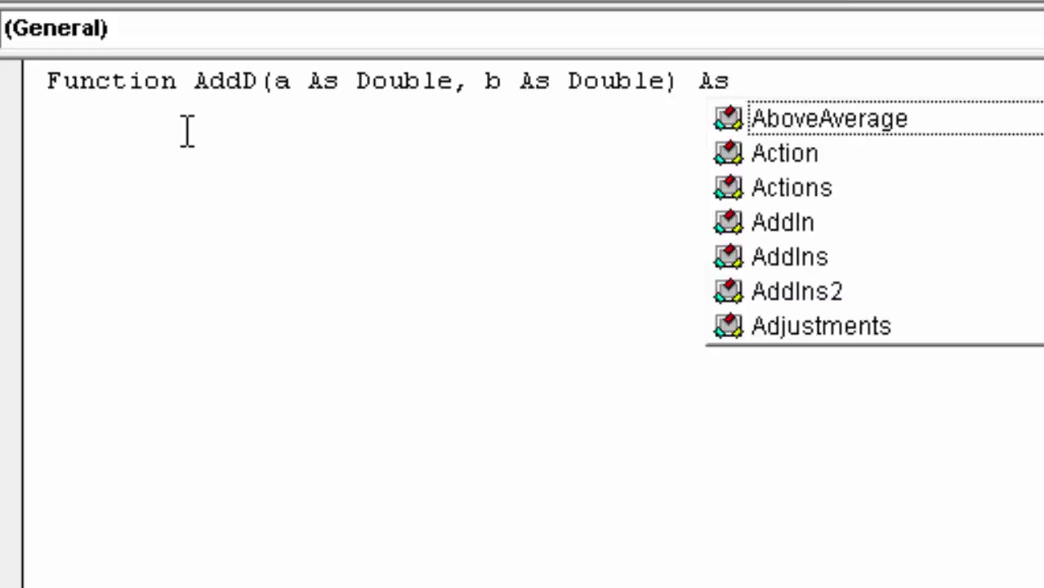
pyautogui.write(' Doub')
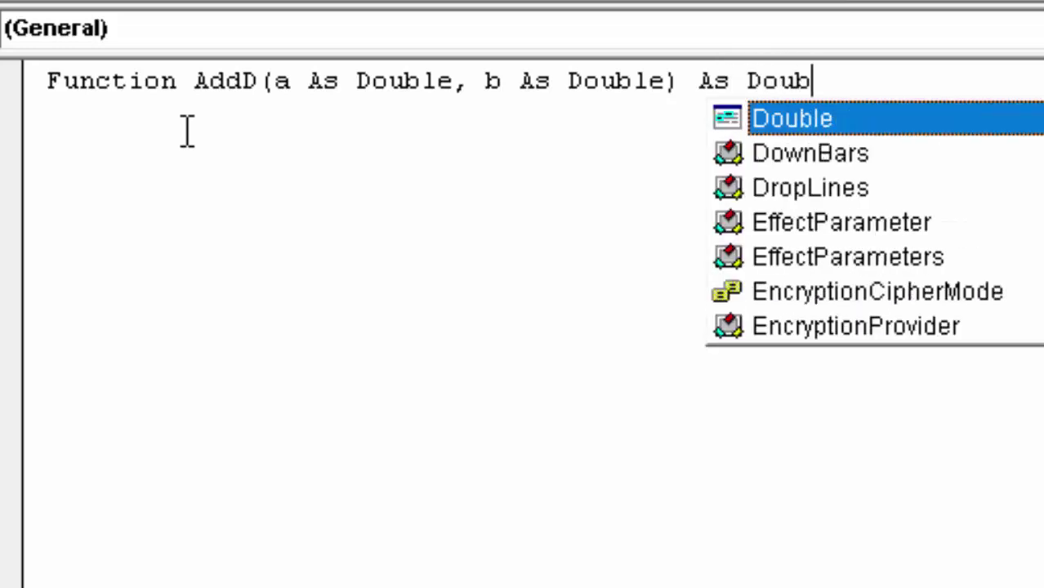
pyautogui.write('le')
pyautogui.press('Escape')
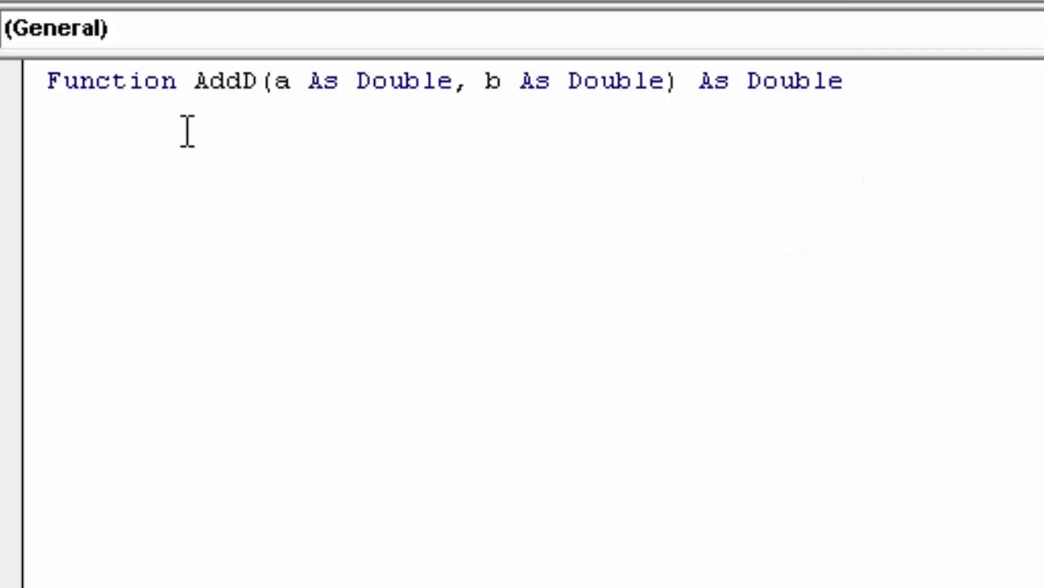
pyautogui.press('Return')
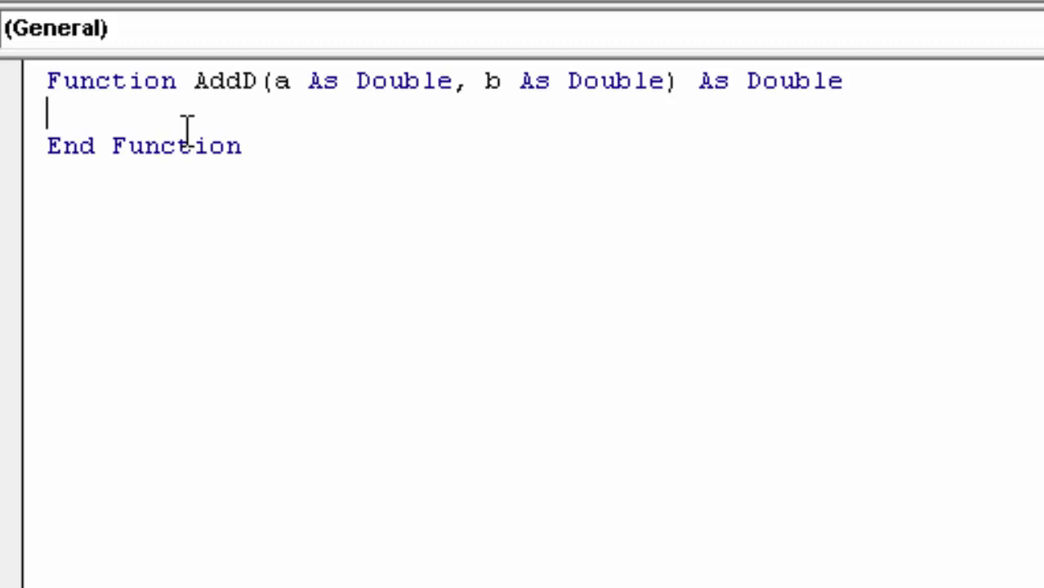
# Step: Write the body line AddD = a + b inside the AddD function
pyautogui.write('A')
pyautogui.write('dd')
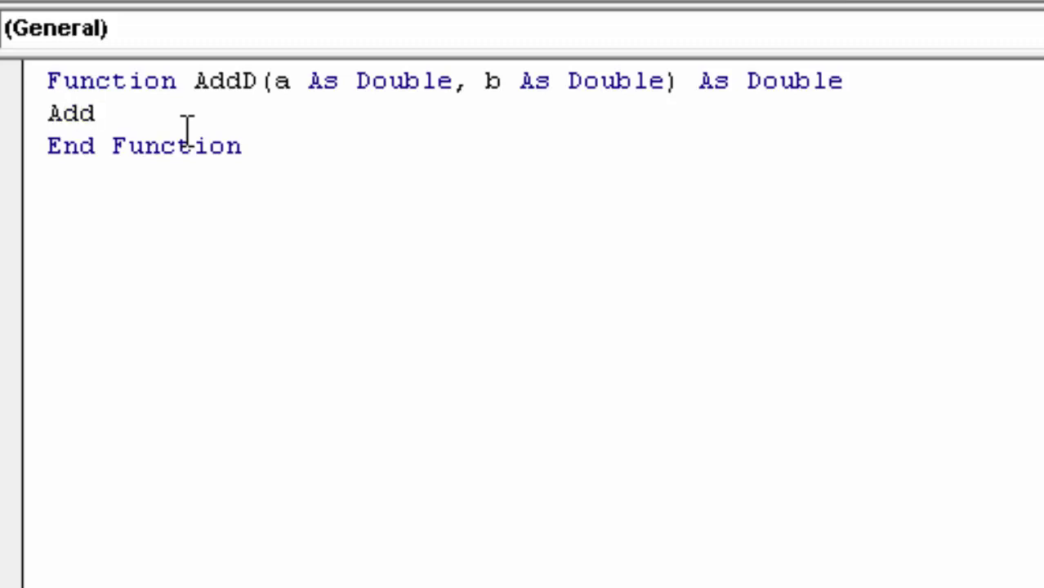
pyautogui.write('D')
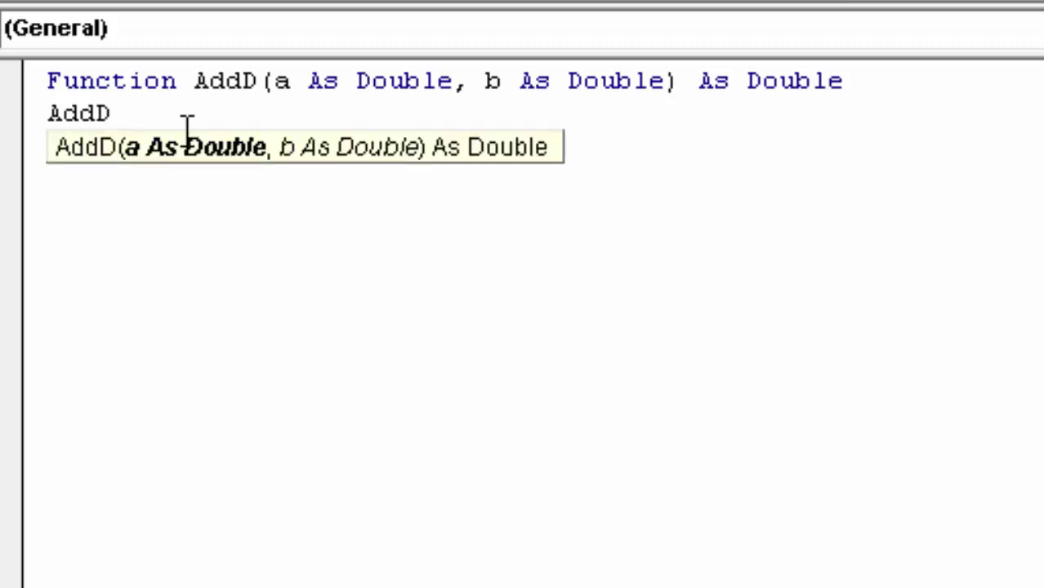
pyautogui.write('= a + b')
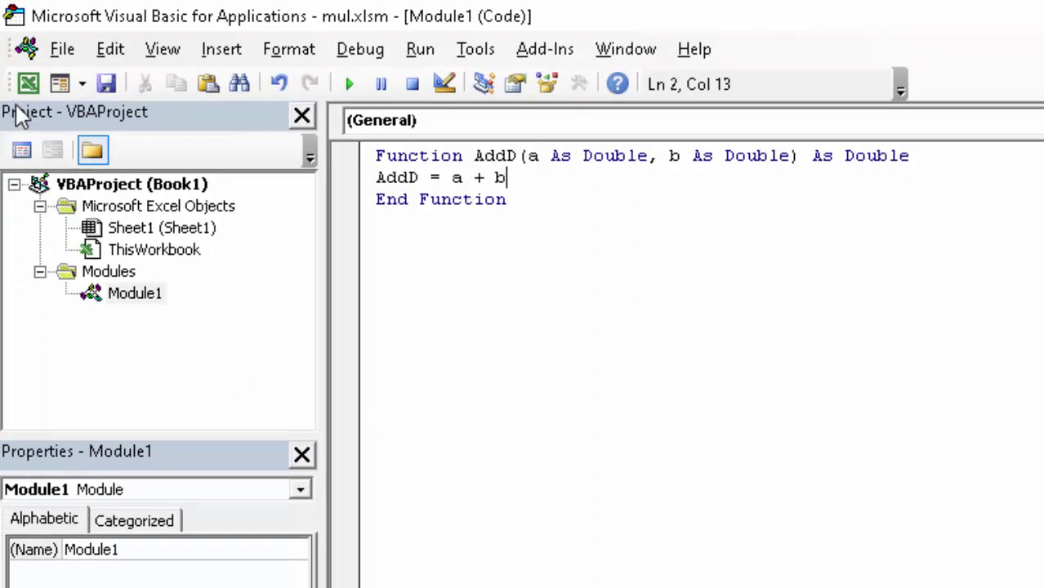
# Step: Save the workbook under the file name AddD
pyautogui.click(108, 84)
pyautogui.write('Add')
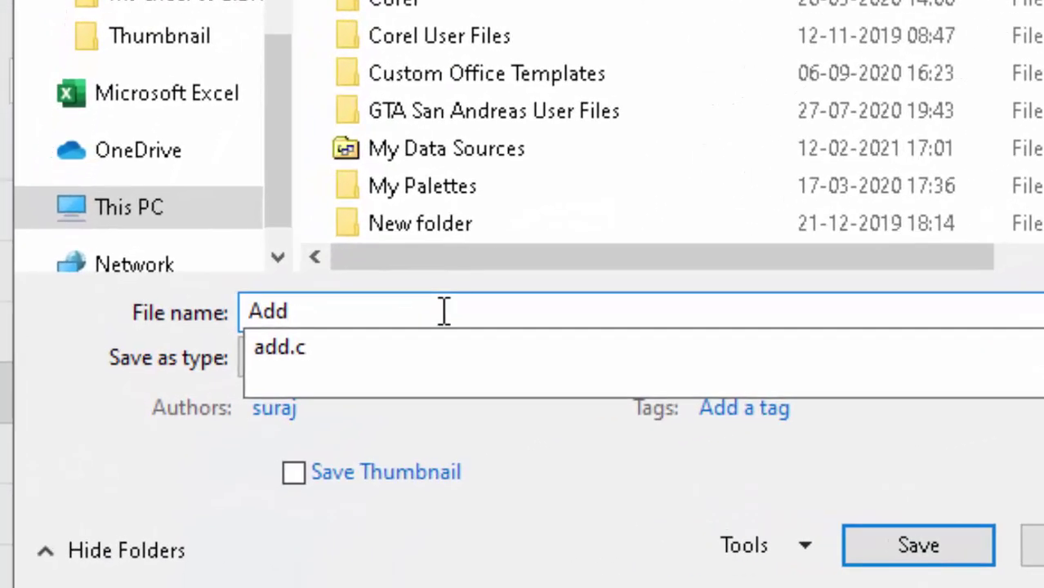
pyautogui.write('D')
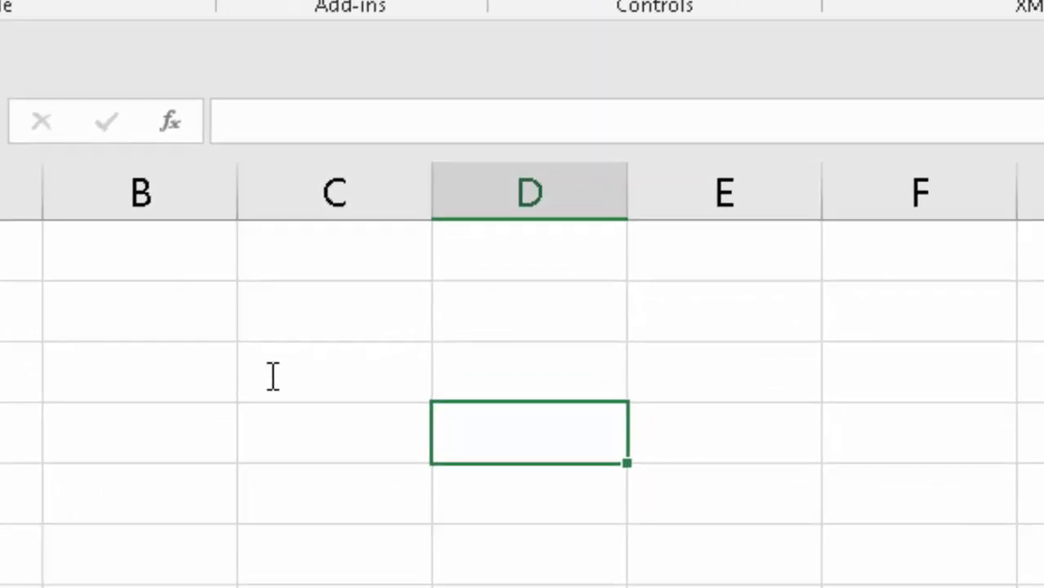
# Step: Enter =AddD(7.88,5.2) in cell E4 and confirm it returns 13.08
pyautogui.click(648, 382)
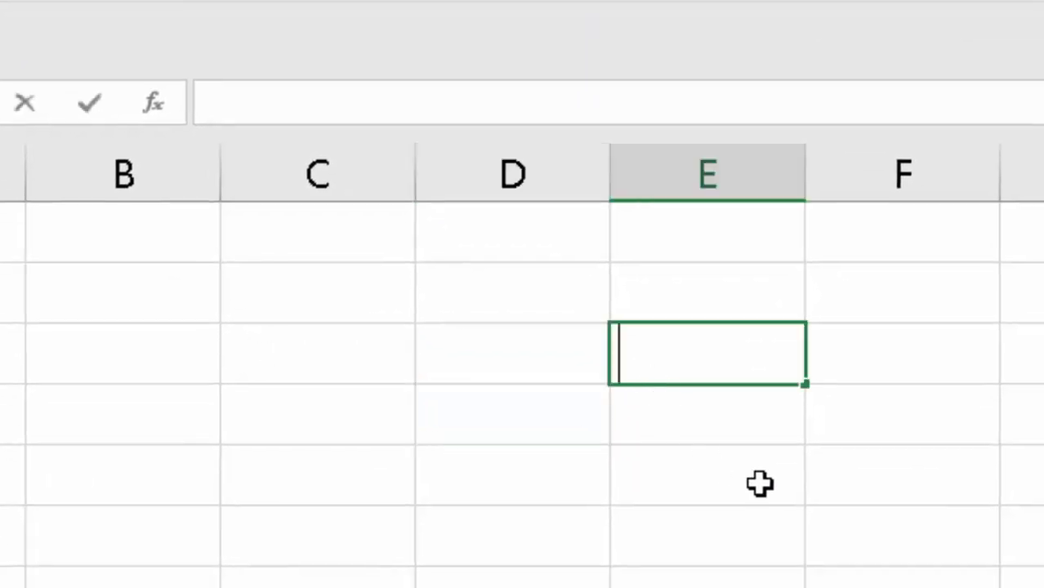
pyautogui.write('=a')
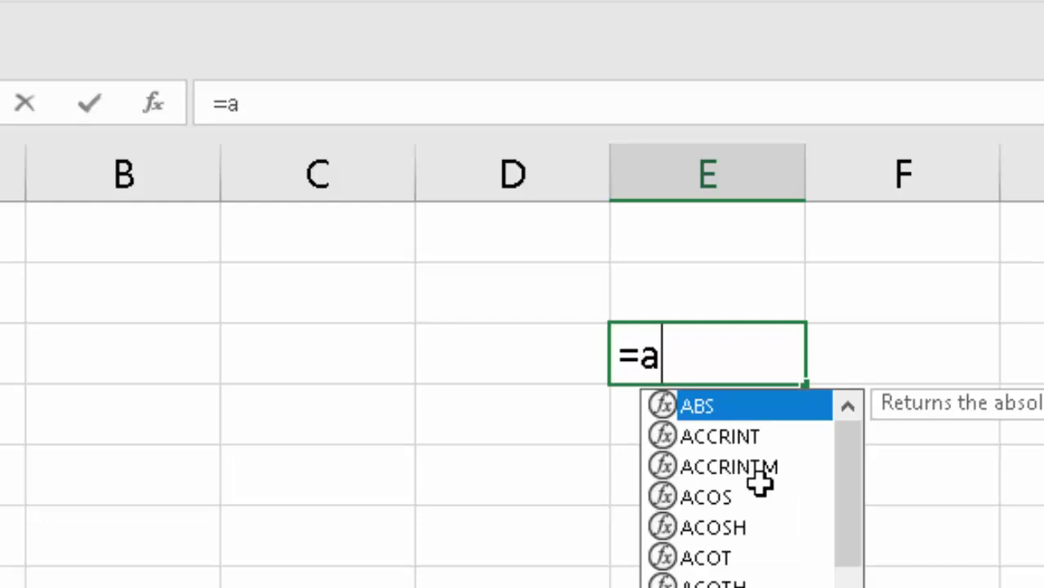
pyautogui.write('d')
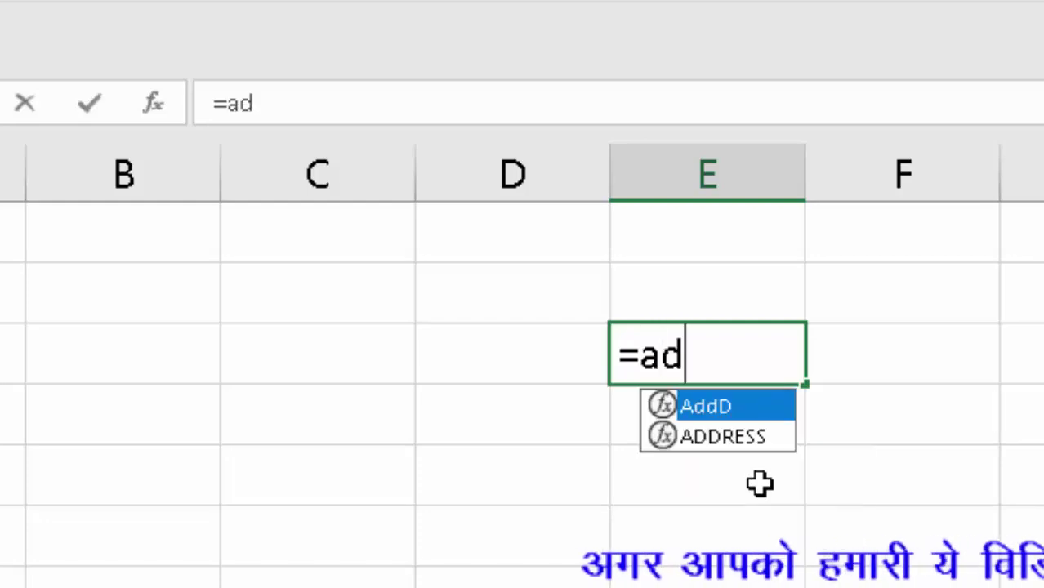
pyautogui.press('Tab')
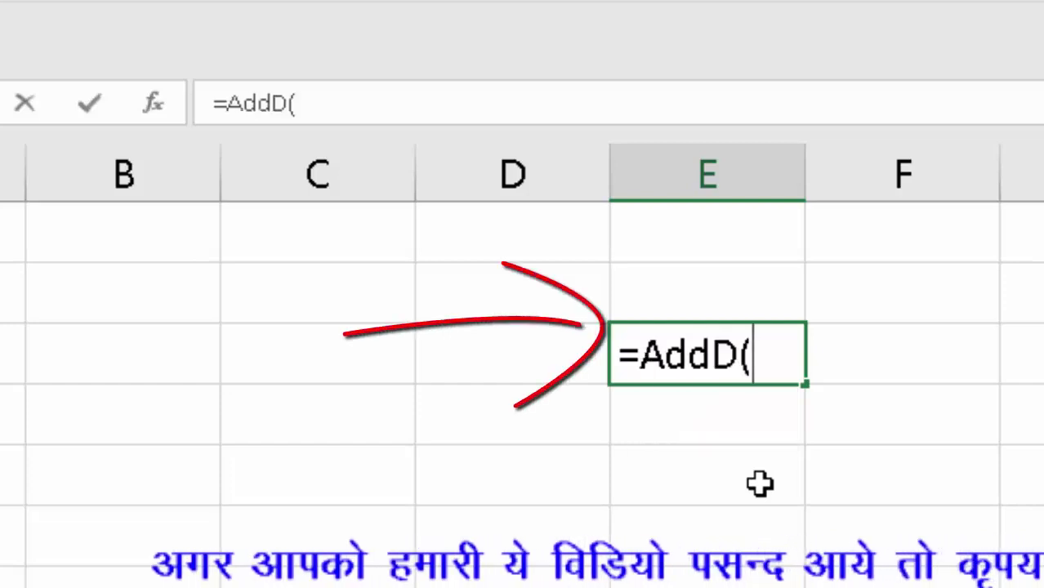
pyautogui.write('7.')
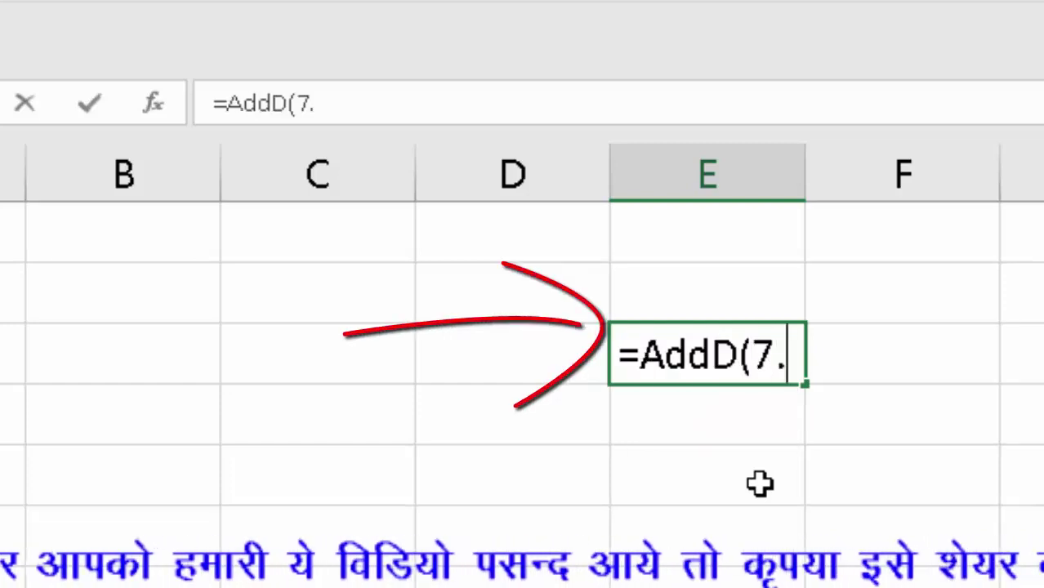
pyautogui.write('88')
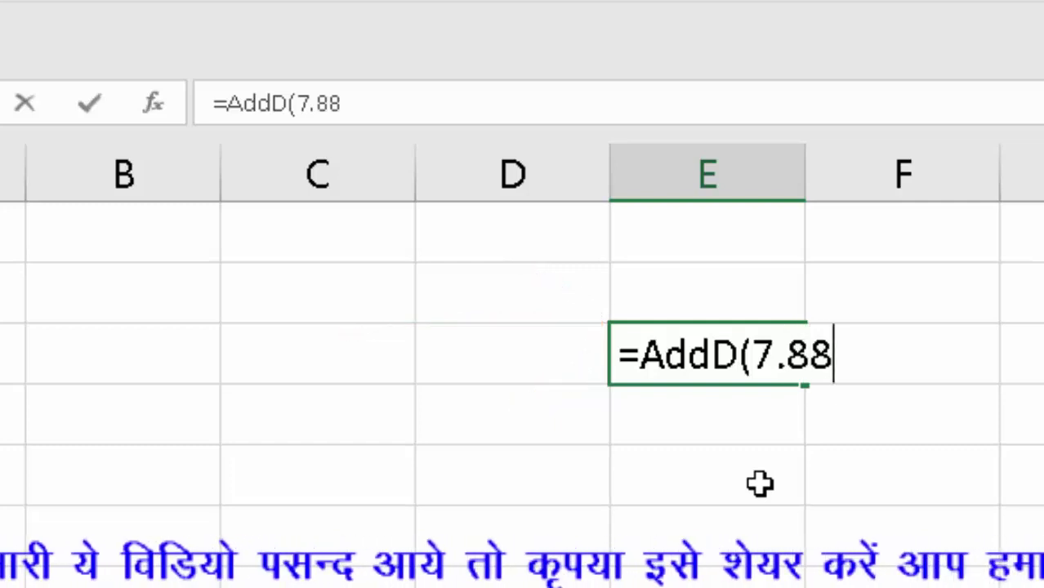
pyautogui.write(',')
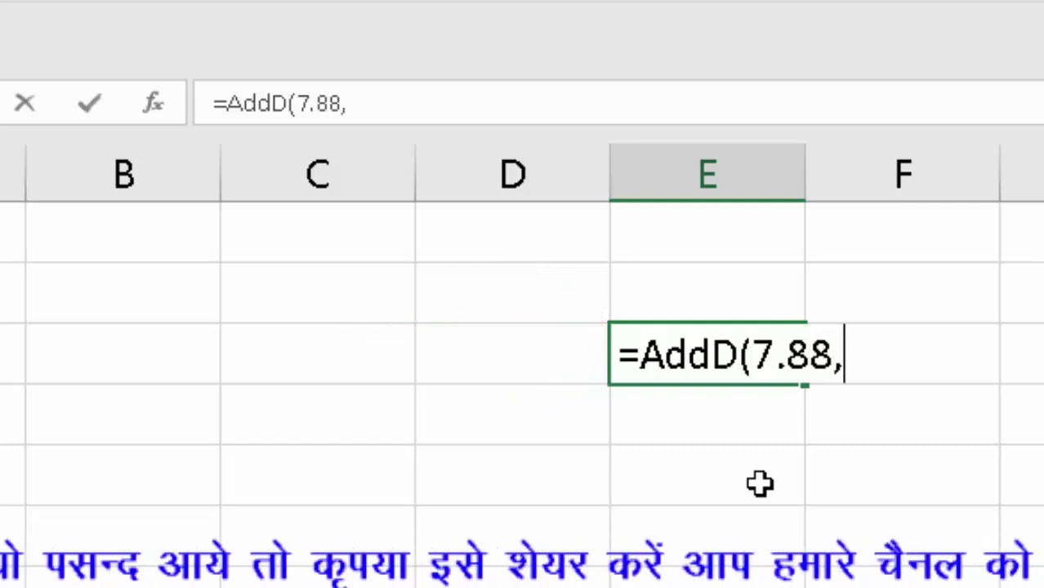
pyautogui.write('5.')
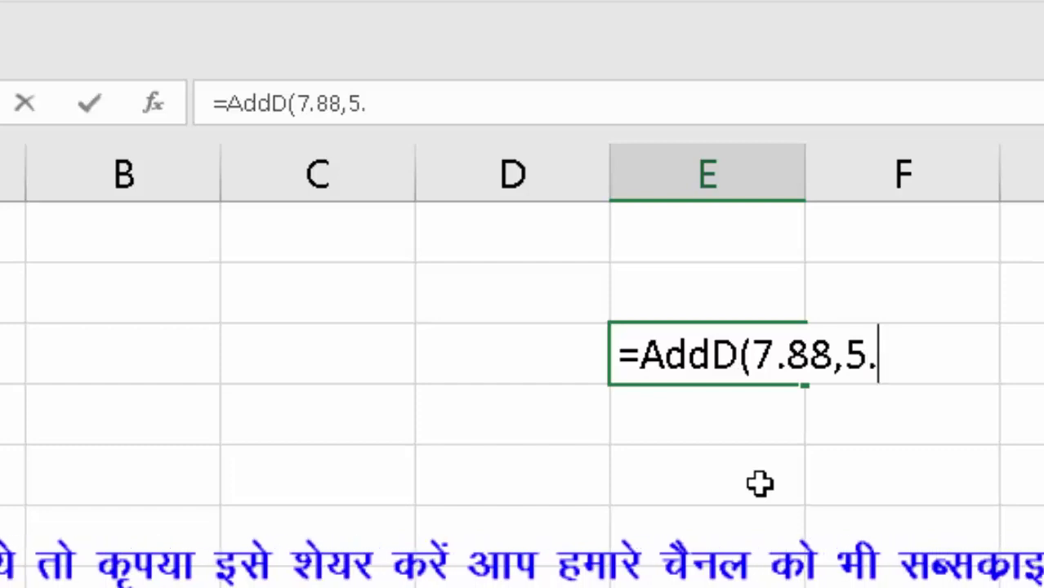
pyautogui.write('2')
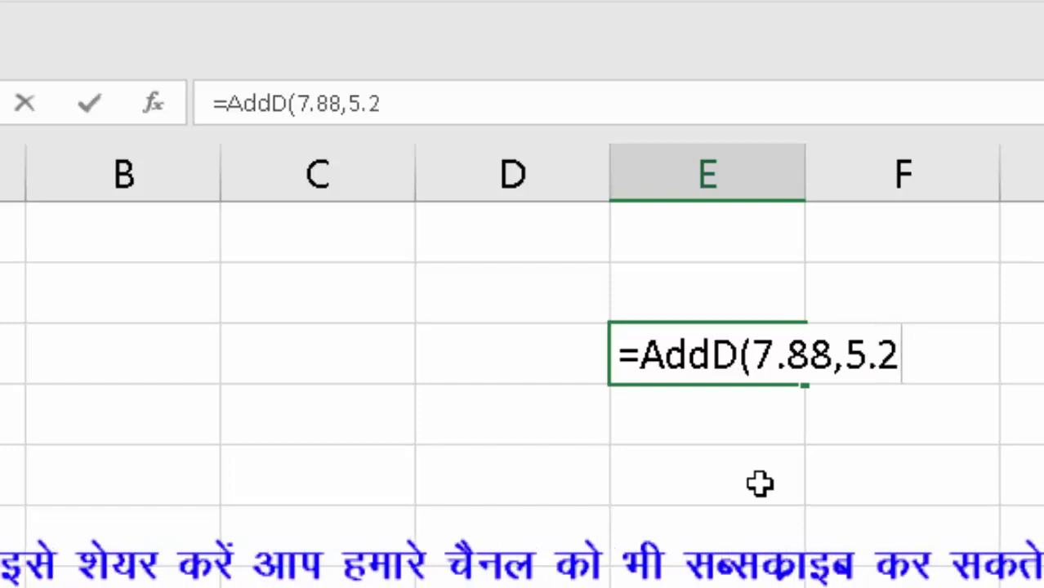
pyautogui.write(')')
pyautogui.press('Return')
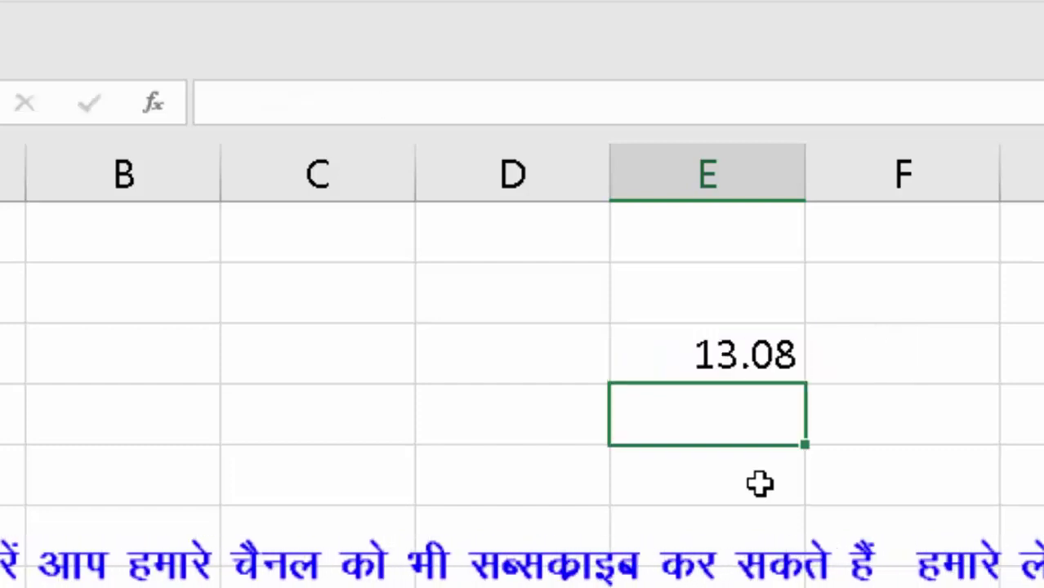
pyautogui.click(739, 356)
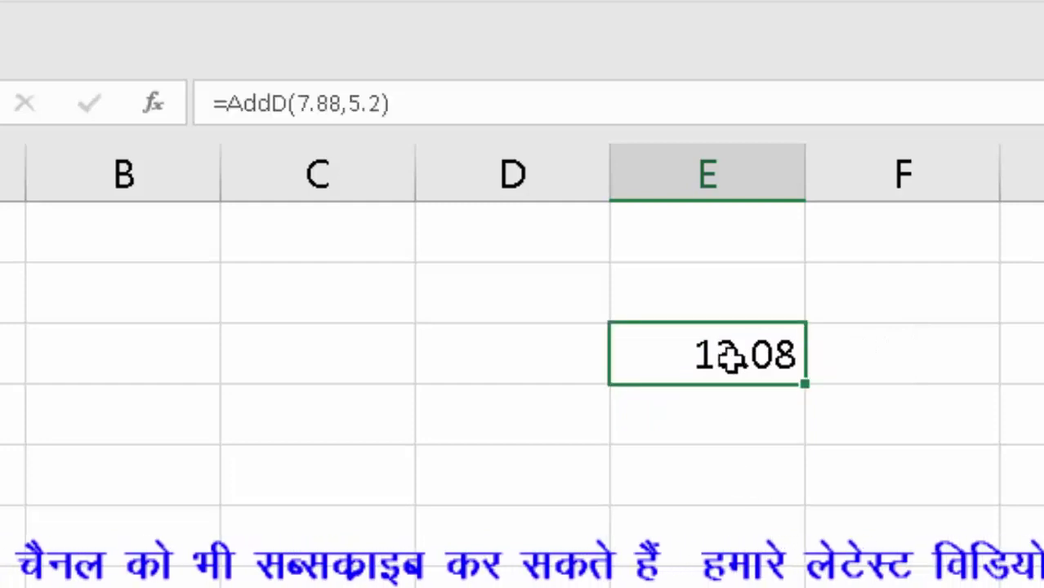
# Step: Enter =AddD(8.1,5.2) in cell C6 to get 13.3, then select both results
pyautogui.click(326, 464)
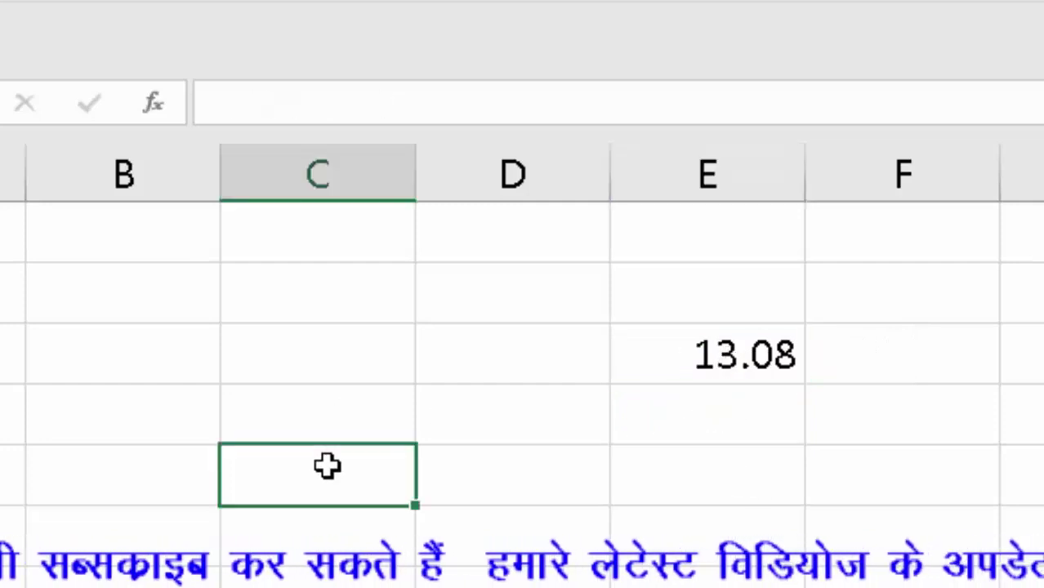
pyautogui.doubleClick(339, 468)
pyautogui.write('=')
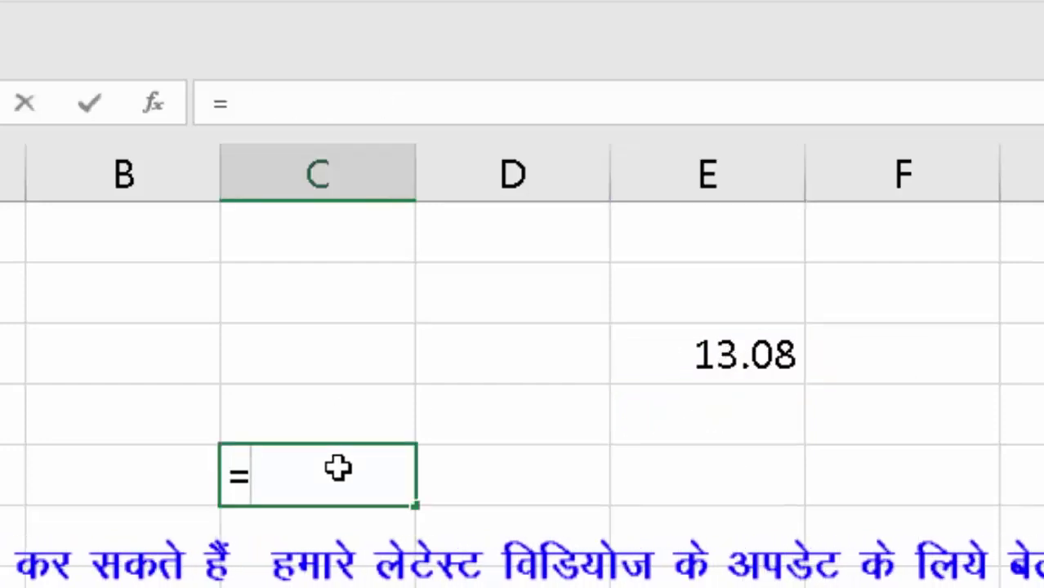
pyautogui.write('add')
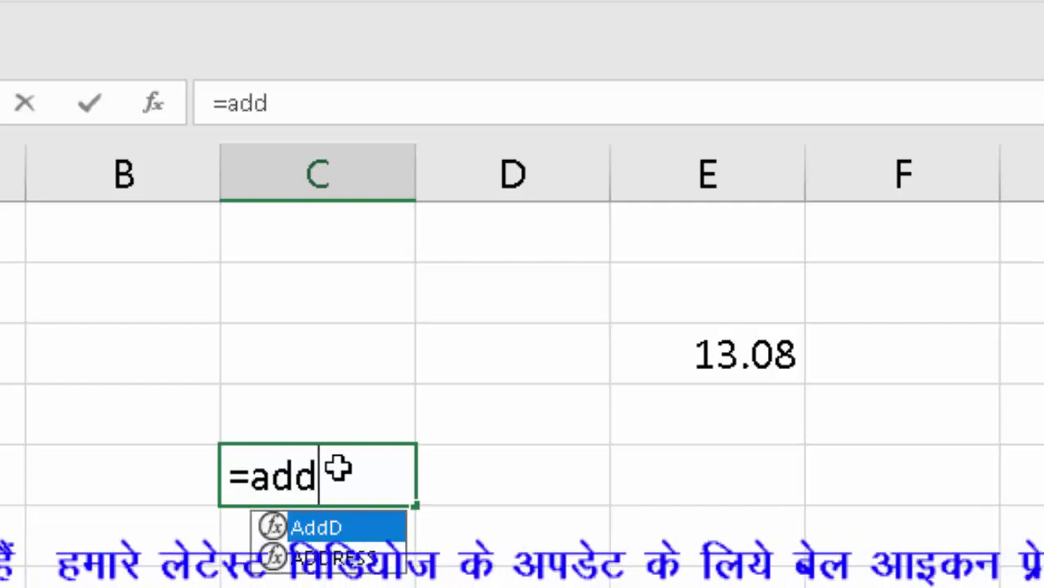
pyautogui.press('Tab')
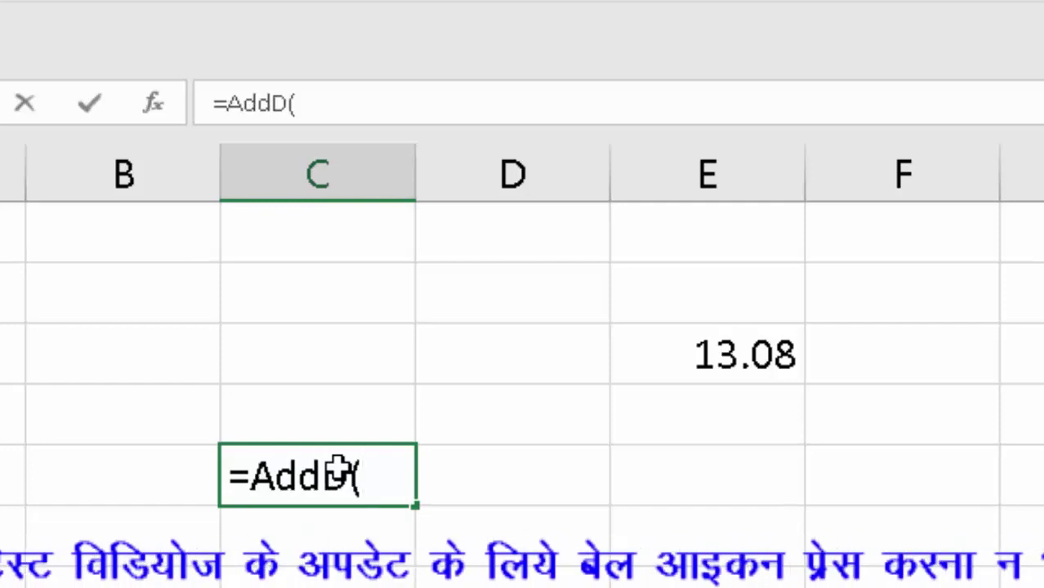
pyautogui.write('8.')
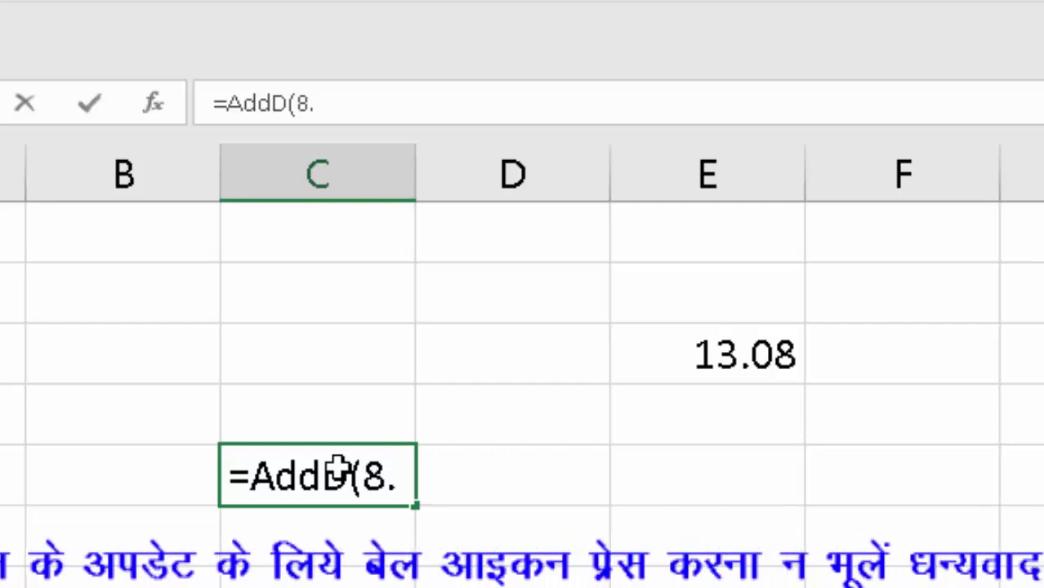
pyautogui.write('1,')
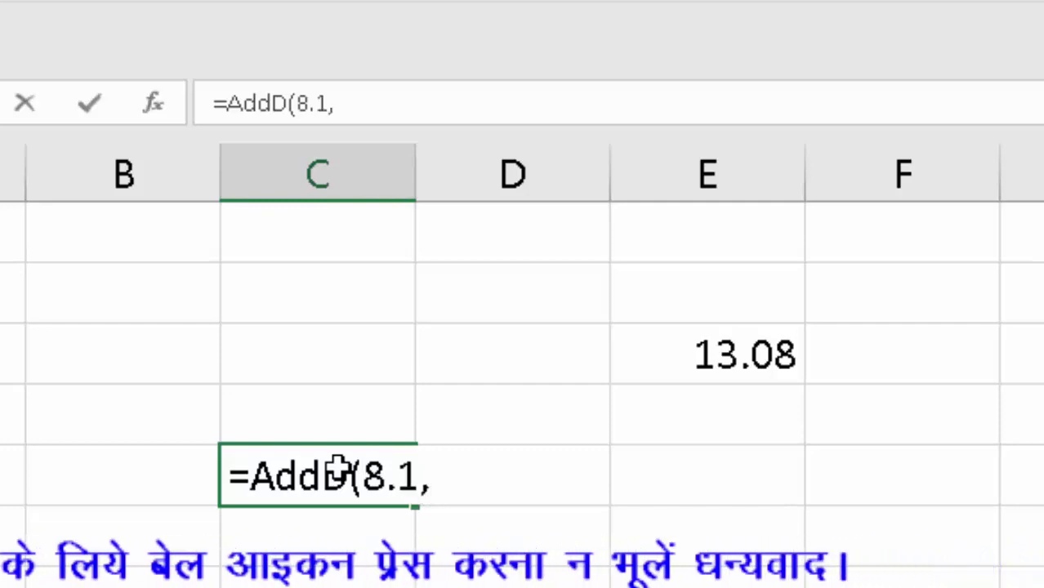
pyautogui.write('5.2')
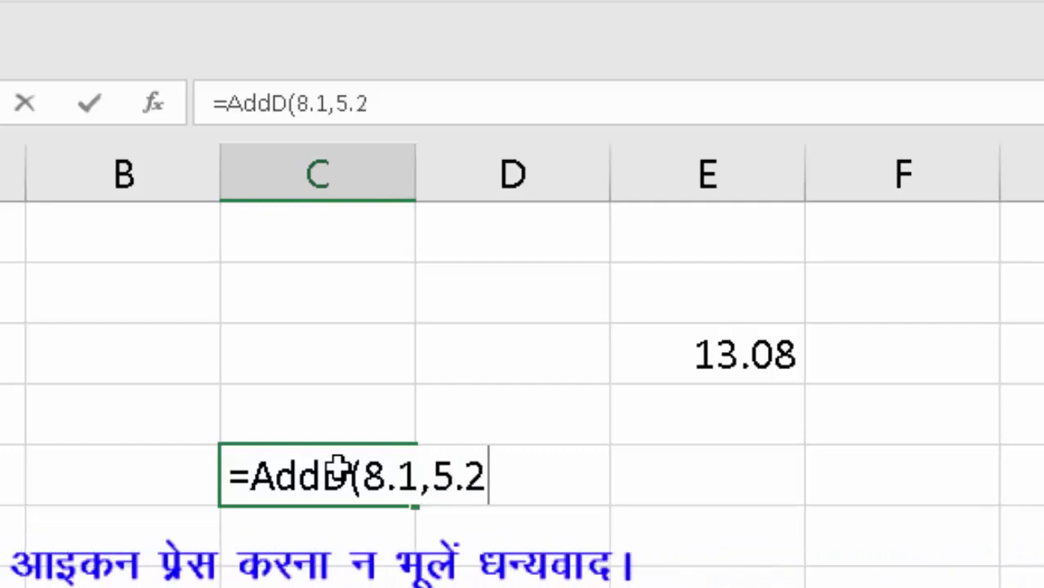
pyautogui.write(')')
pyautogui.press('Return')
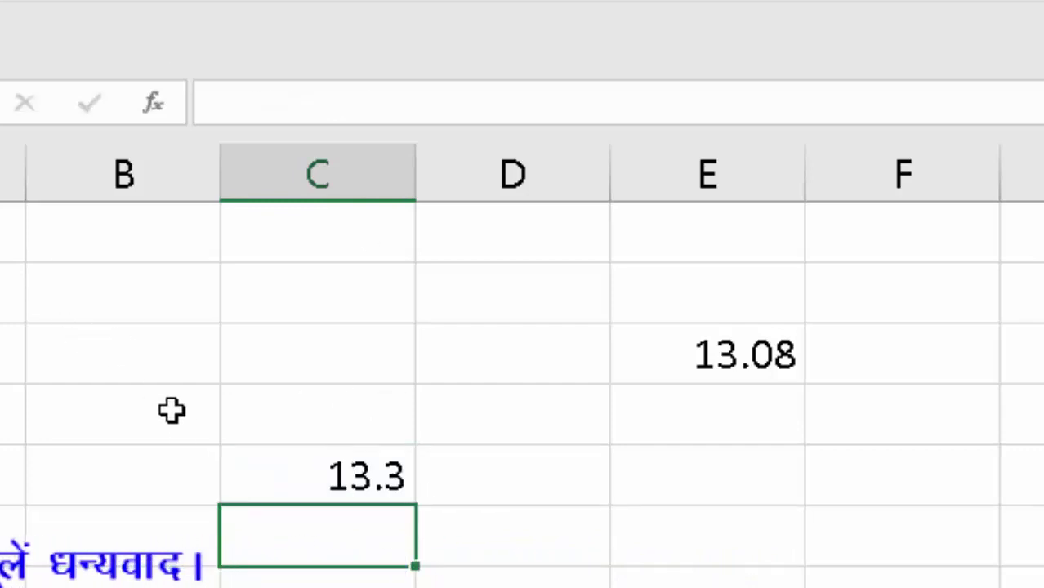
pyautogui.moveTo(768, 243); pyautogui.dragTo(408, 535)
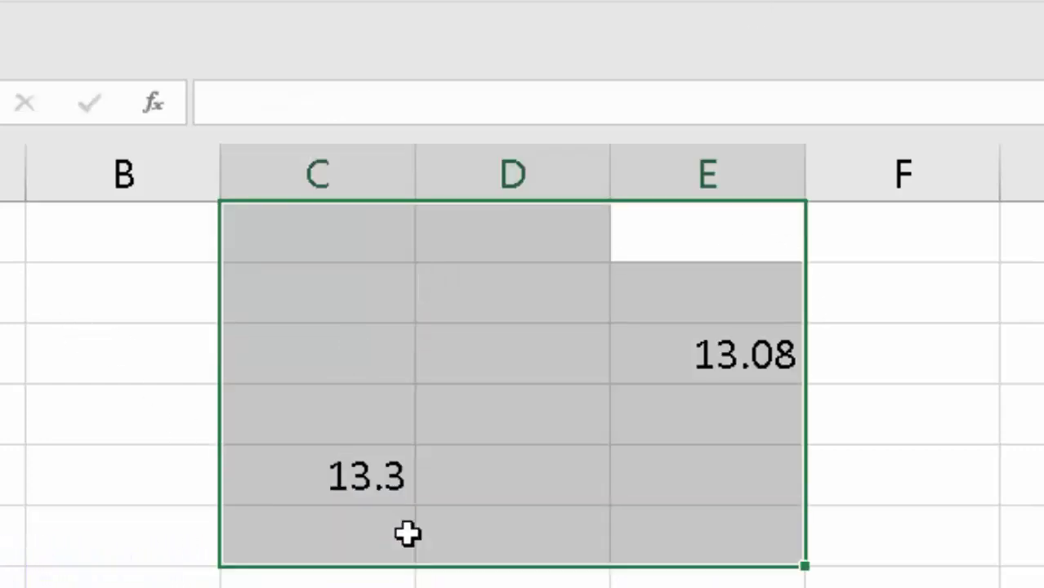